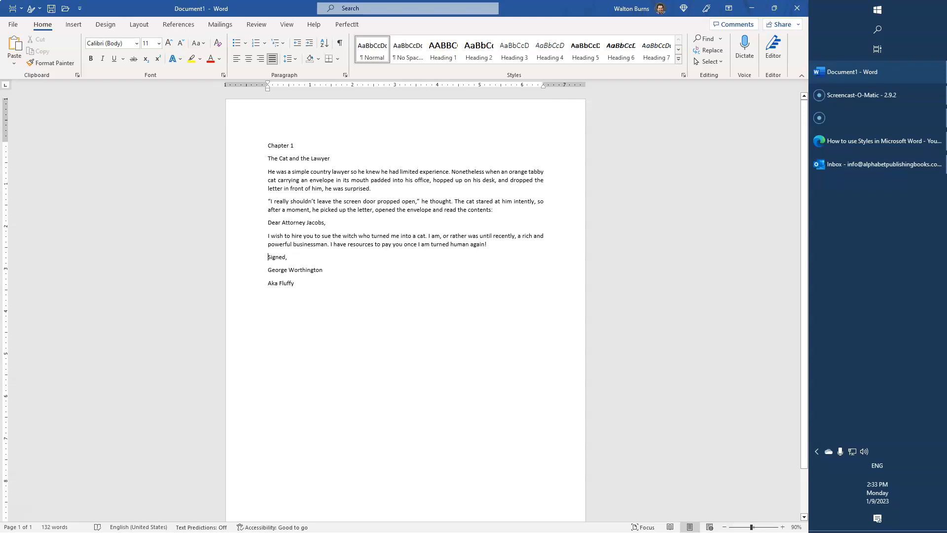
Select the title and the body paragraphs in turn to examine the document's text blocks.
left_click_drag(268, 158, 330, 159)
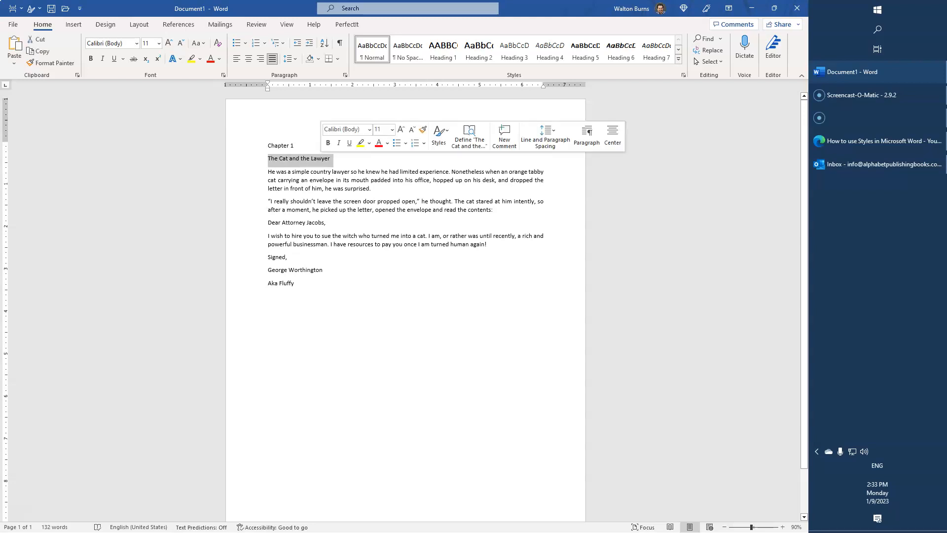
left_click(320, 172)
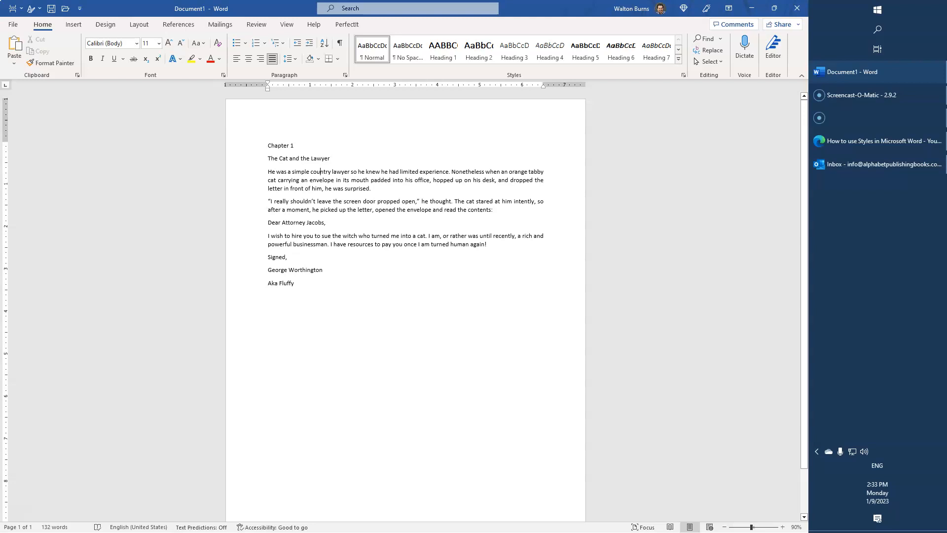
left_click_drag(268, 145, 305, 188)
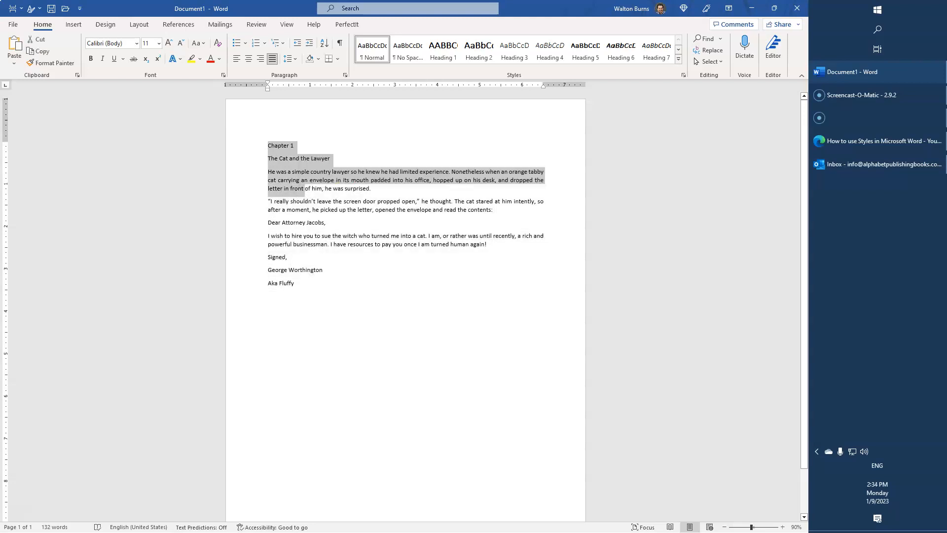
left_click(300, 244)
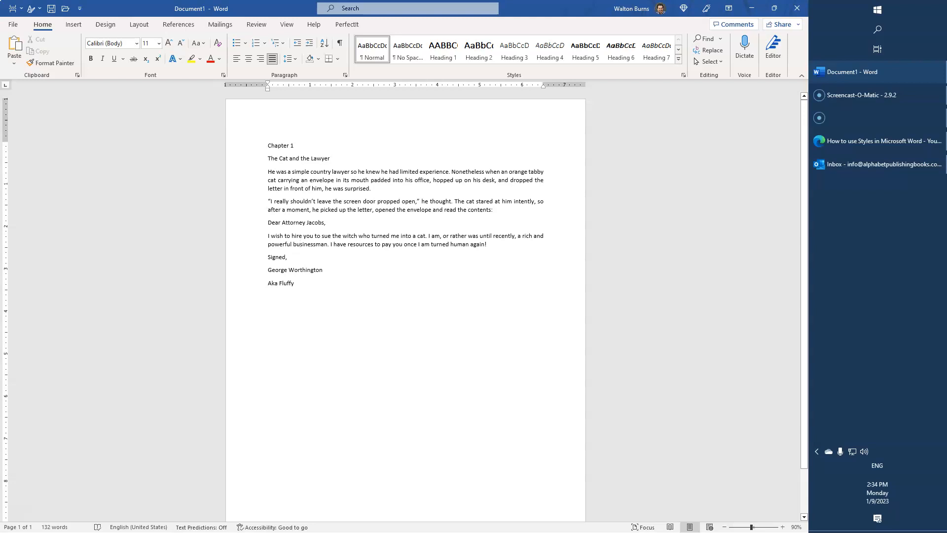
left_click_drag(268, 171, 294, 283)
left_click(296, 283)
left_click_drag(267, 158, 287, 270)
left_click(281, 270)
left_click_drag(268, 172, 297, 284)
Select the chapter line and the title line individually to examine them.
triple_click(284, 158)
triple_click(281, 146)
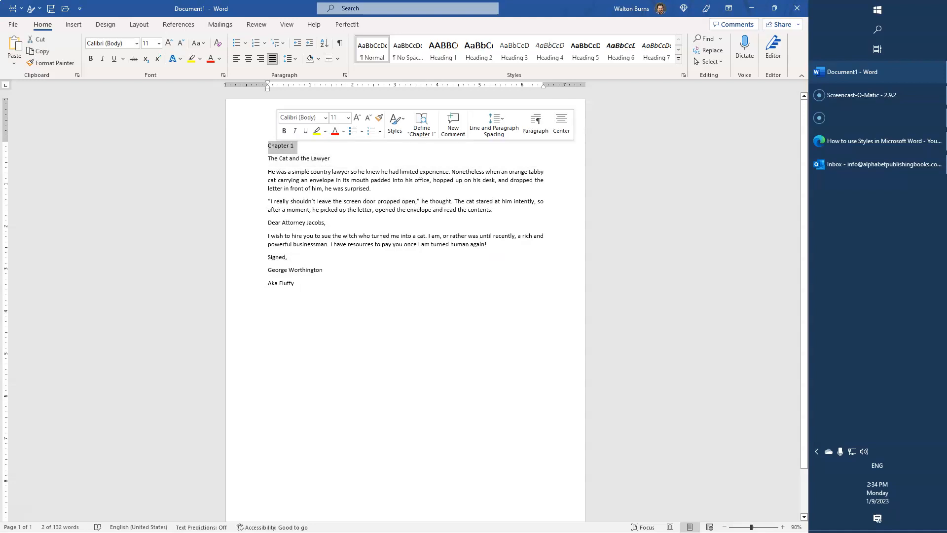
left_click_drag(278, 159, 330, 159)
left_click(279, 180)
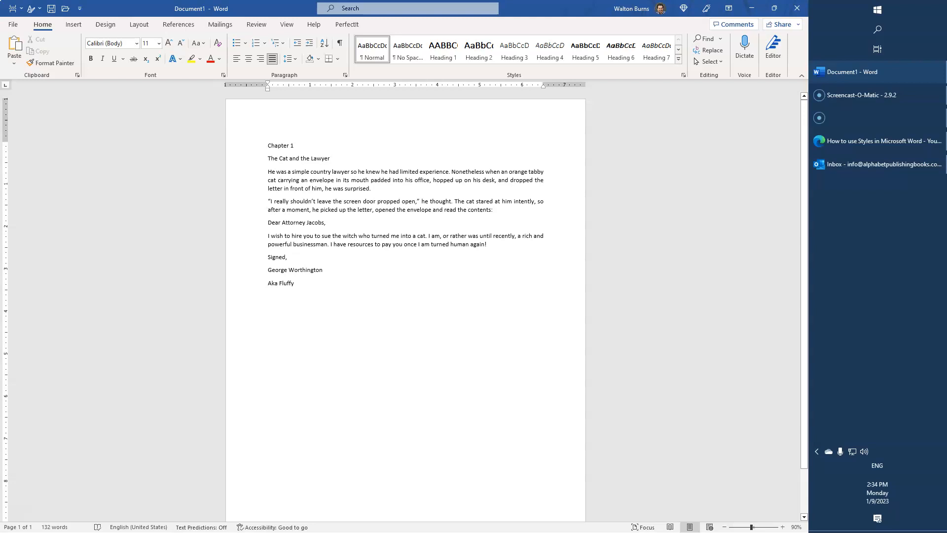
double_click(280, 145)
left_click(295, 146)
left_click_drag(294, 145, 268, 145)
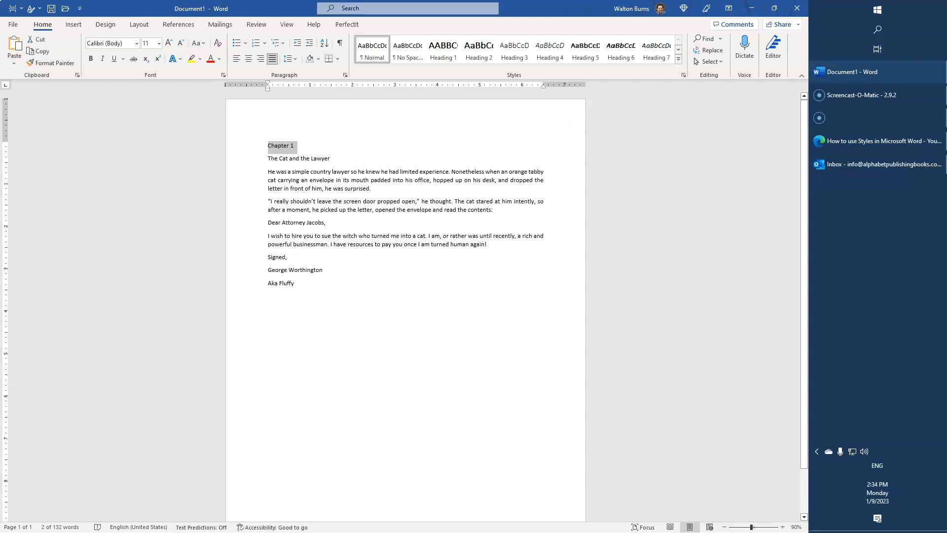
left_click(268, 146)
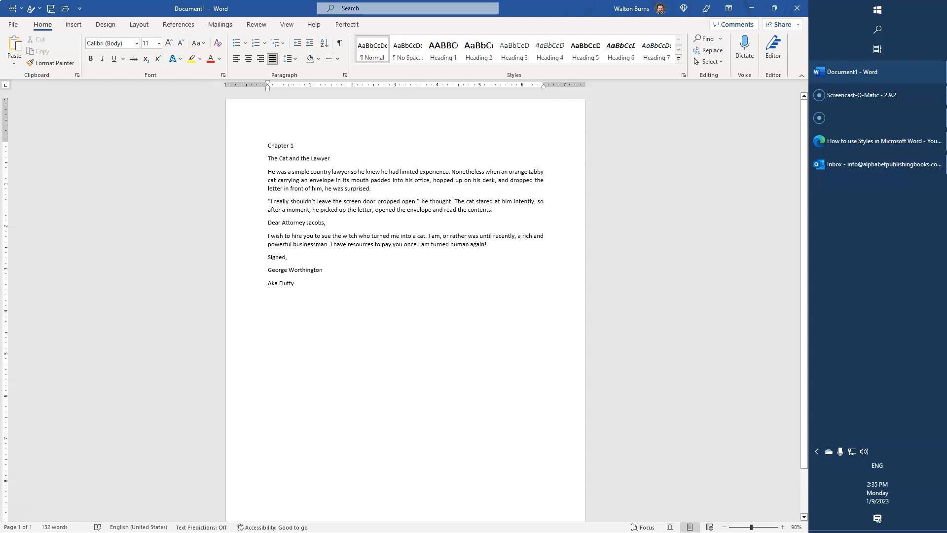
Select the body paragraphs and inspect the Normal style's Modify Style settings and format options without changing them.
left_click_drag(268, 171, 298, 286)
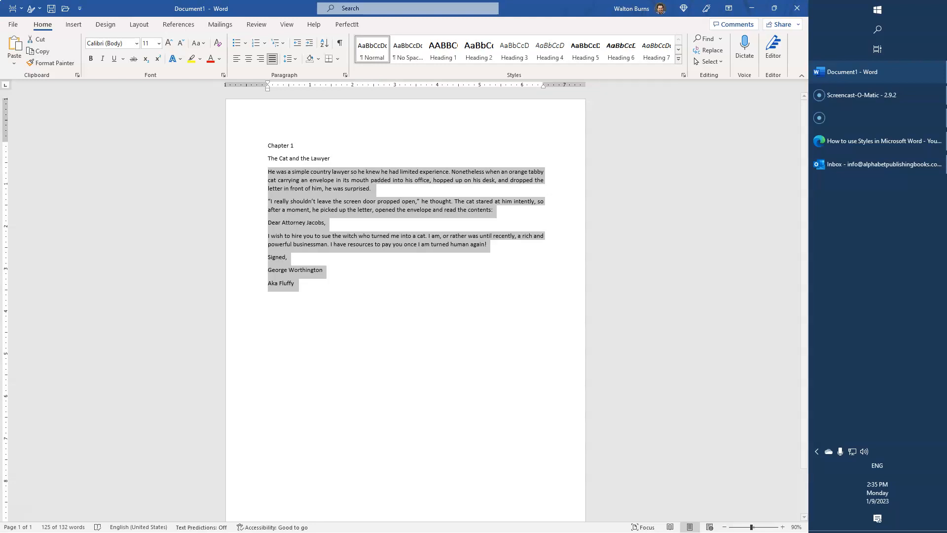
right_click(373, 49)
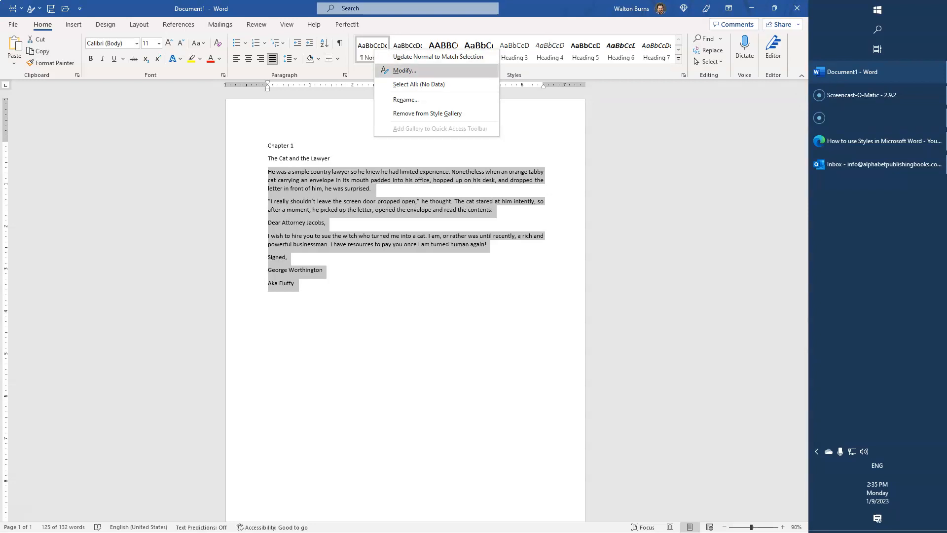
left_click(405, 70)
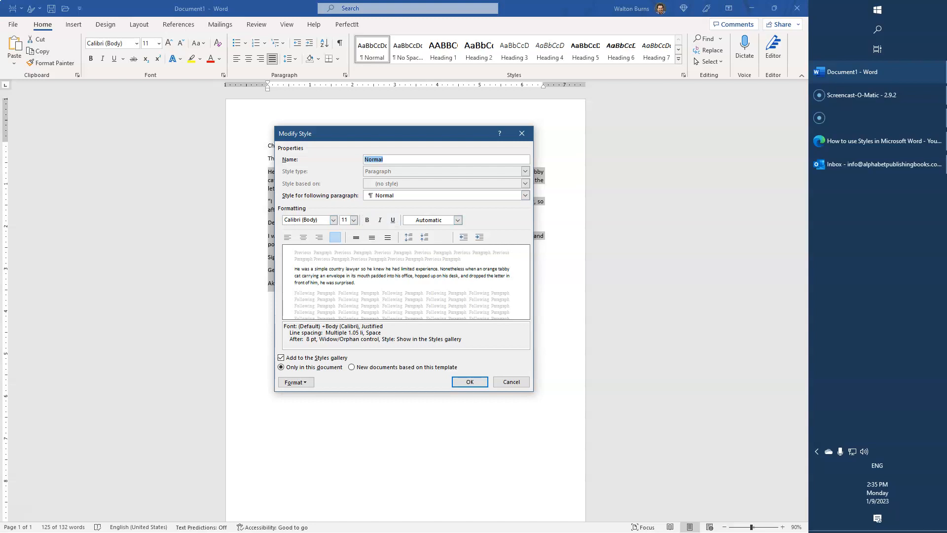
left_click(295, 382)
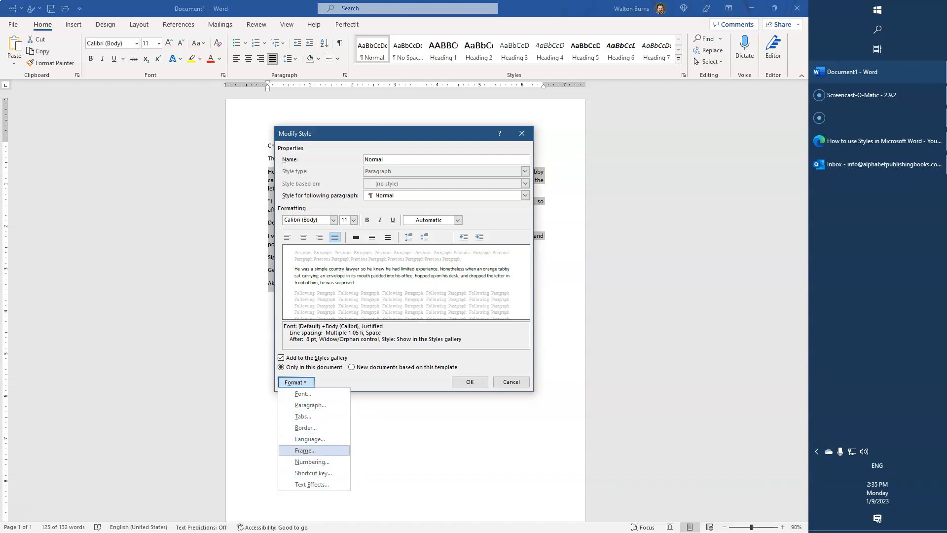
left_click(511, 382)
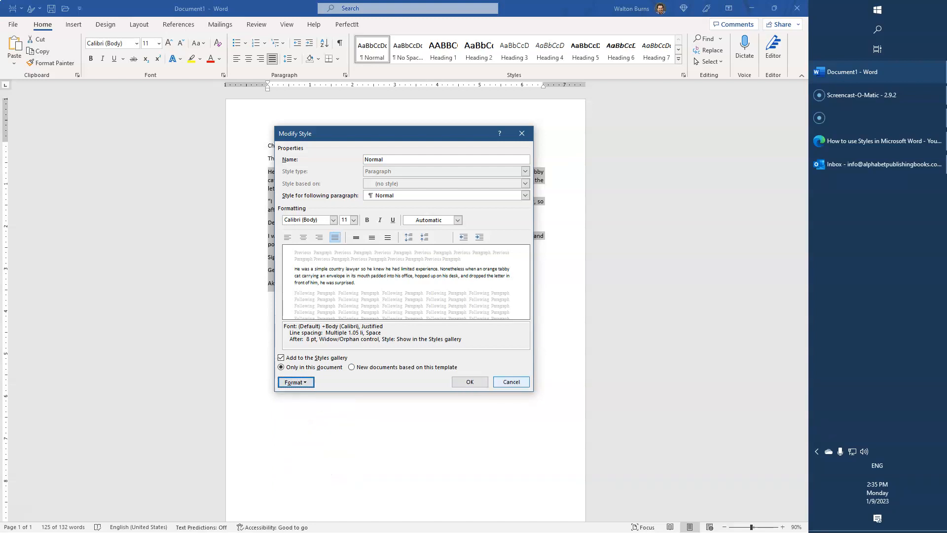
left_click(512, 382)
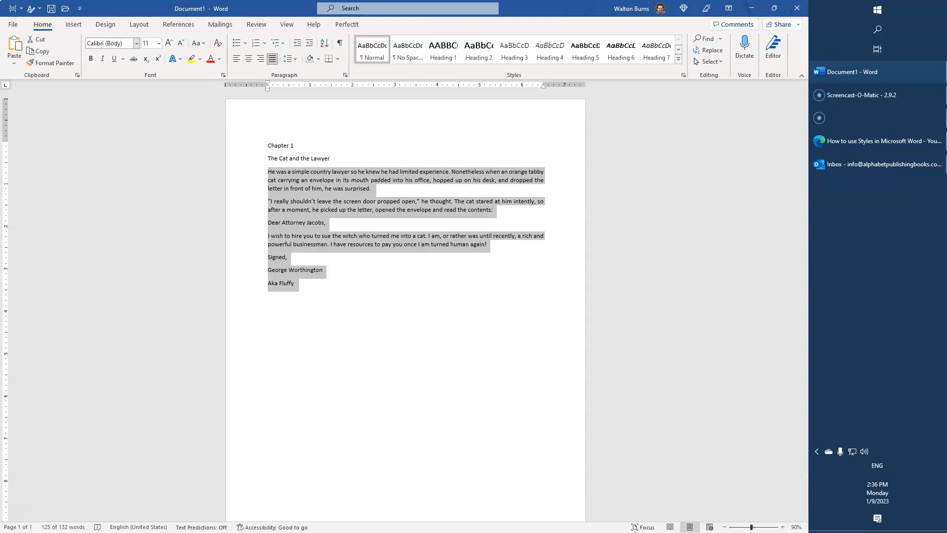
Set the selected body paragraphs' font to Century Schoolbook and enlarge it to 12 pt.
left_click(136, 43)
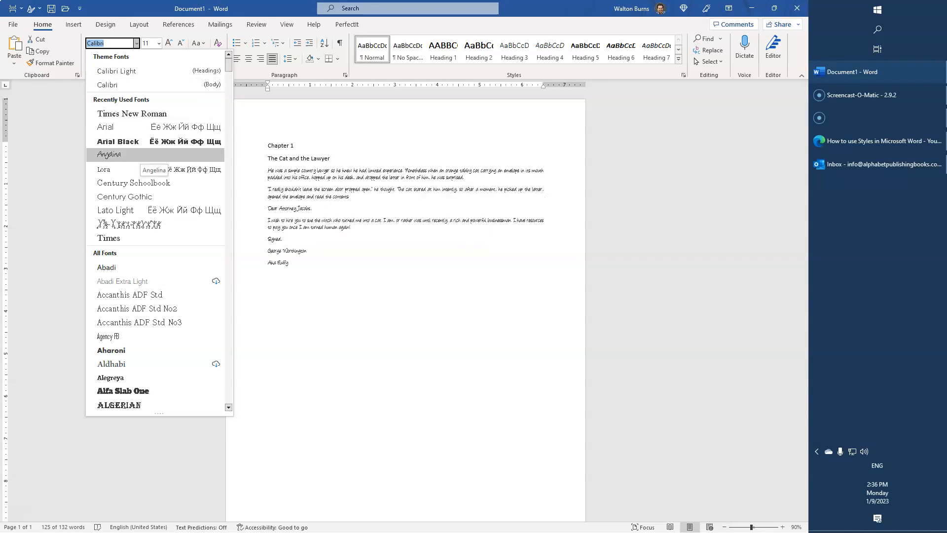
left_click(134, 182)
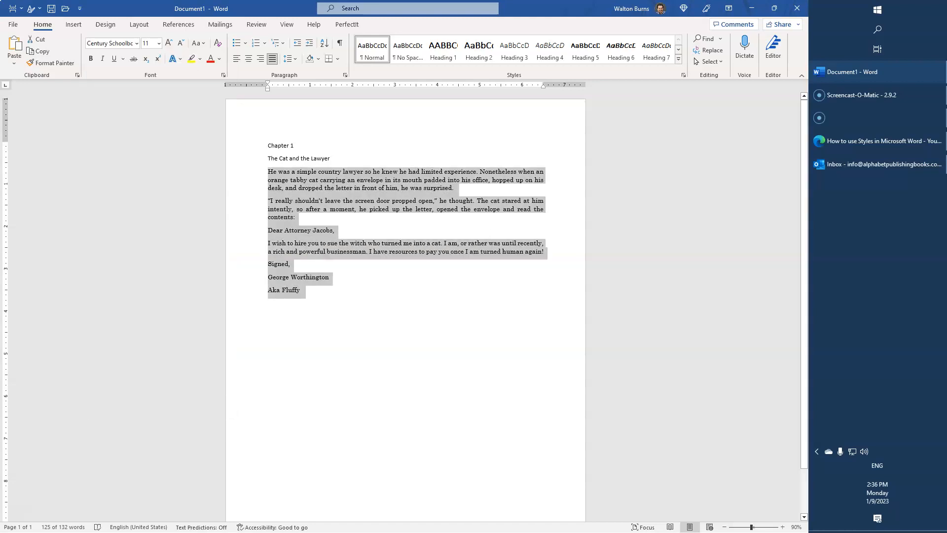
left_click(168, 43)
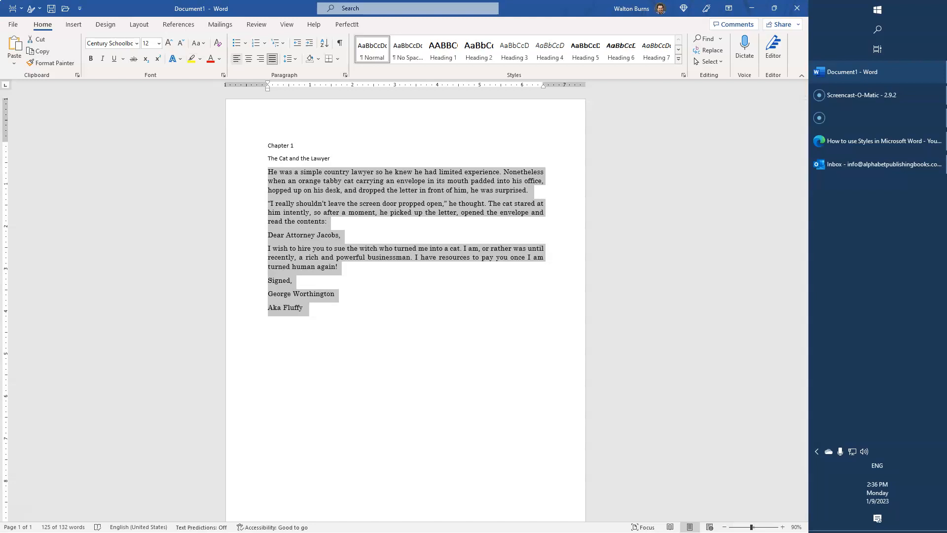
Left-align the body paragraphs and set their multiple line spacing to 15 pt and spacing after to 9 pt.
key("ctrl+l")
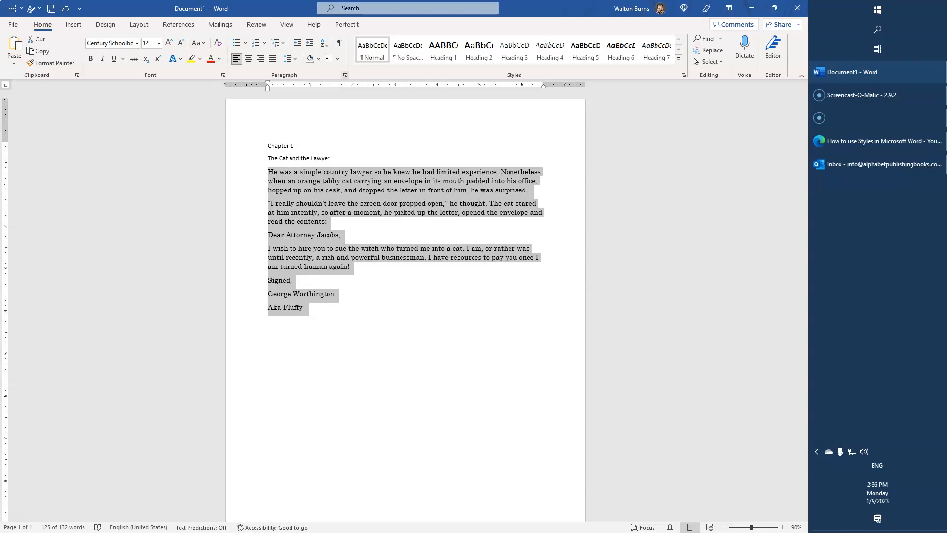
left_click(345, 75)
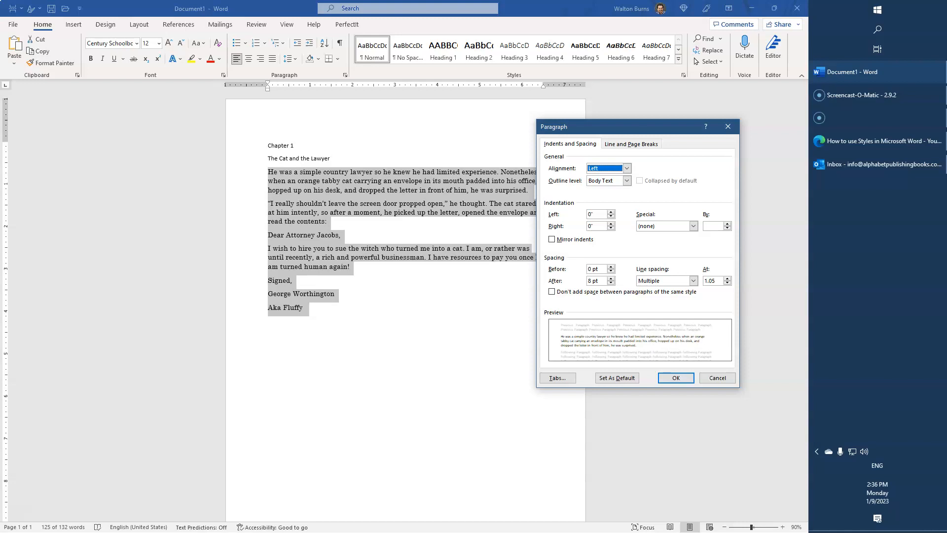
double_click(710, 281)
type("15")
double_click(590, 281)
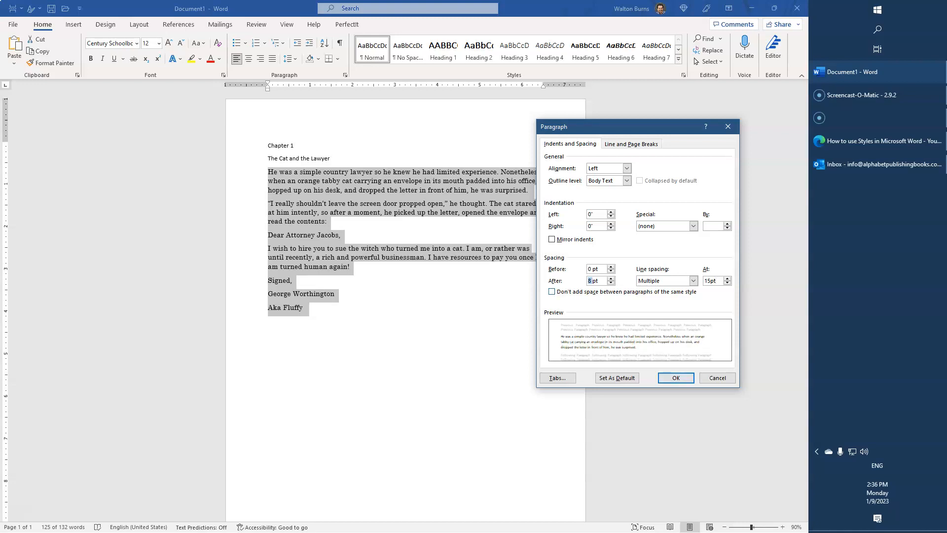
type("9")
key("Return")
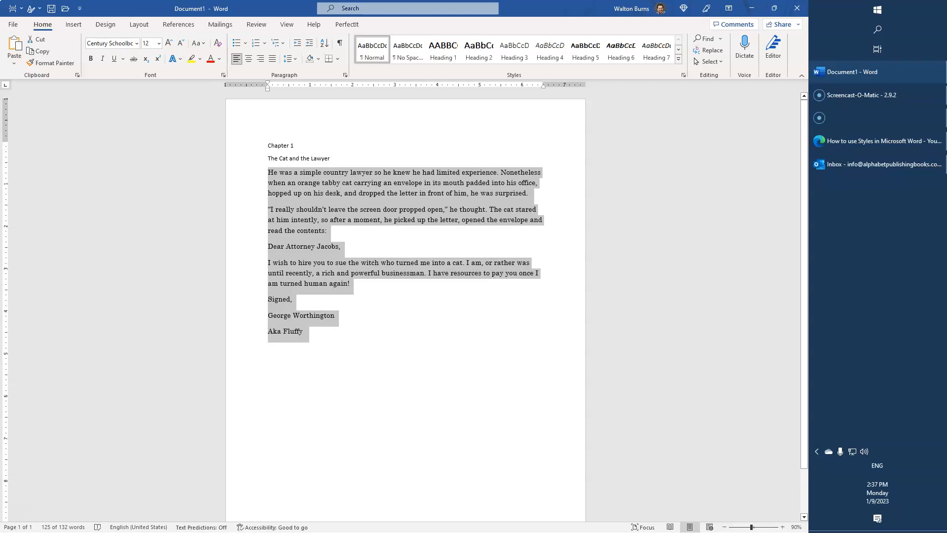
Center the title line "The Cat and the Lawyer" and enlarge its font to 24 pt.
left_click(331, 158)
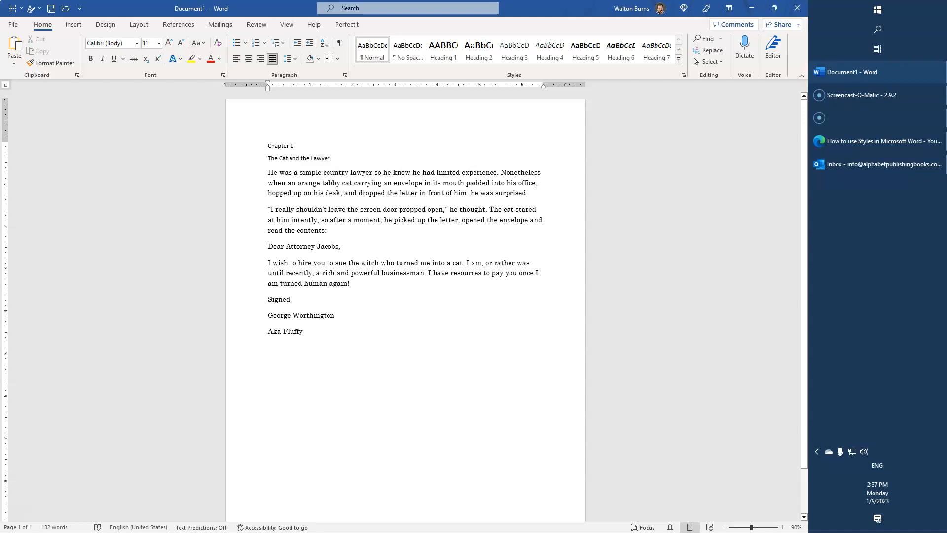
triple_click(325, 158)
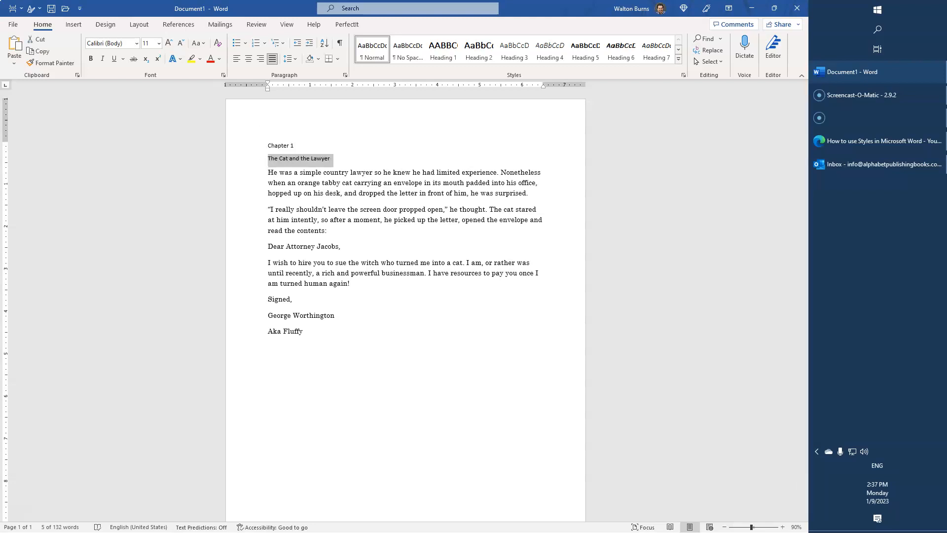
left_click(248, 58)
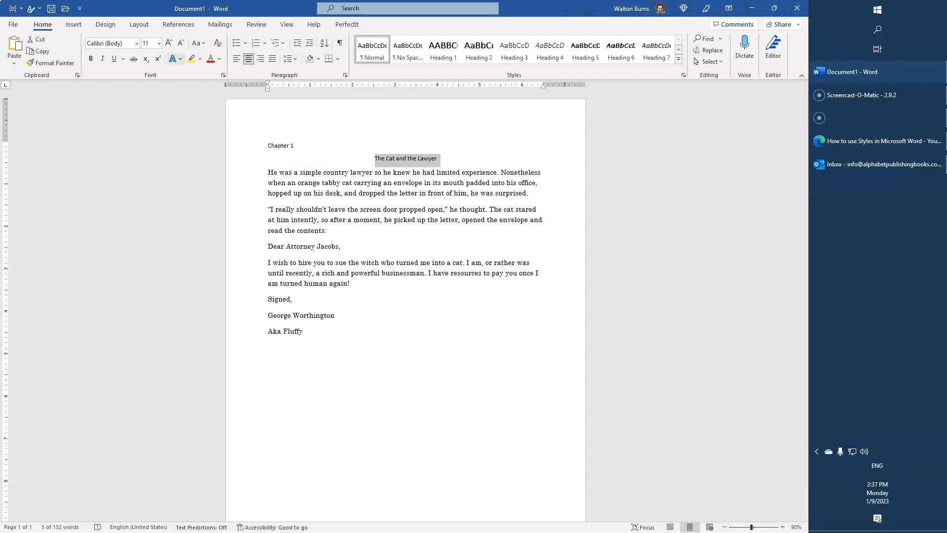
left_click(168, 43)
left_click(168, 43)
left_click(168, 43)
left_click(168, 43)
left_click(168, 43)
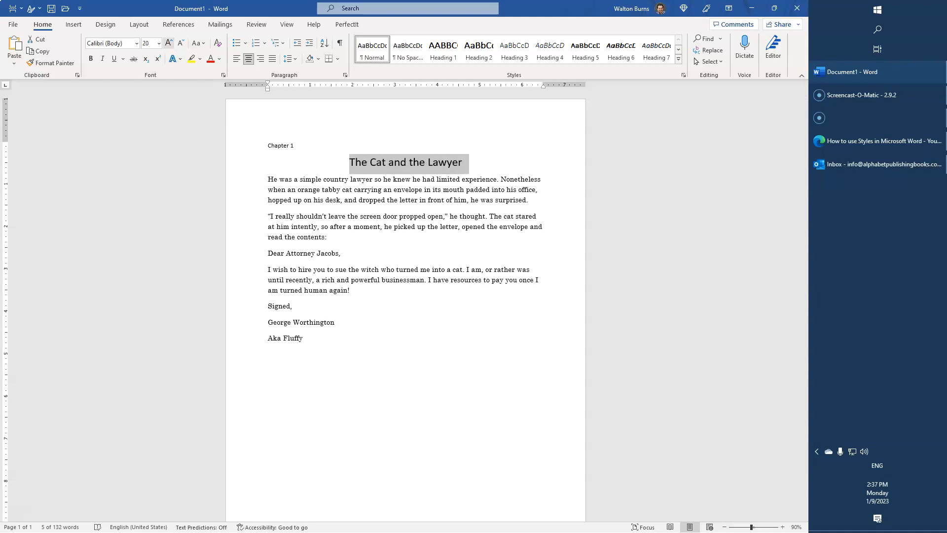
left_click(168, 43)
left_click(168, 43)
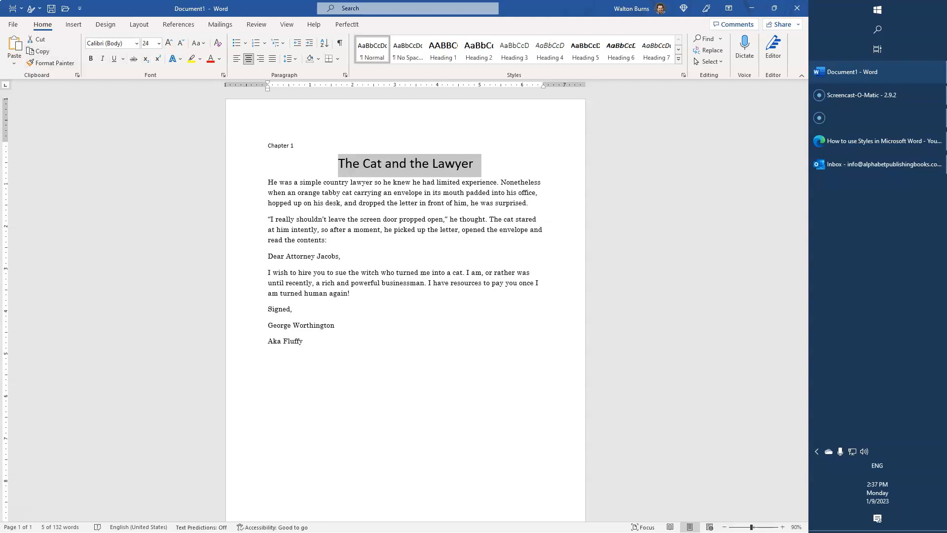
Make the title bold and set its font to Century Gothic.
left_click(91, 59)
left_click(136, 44)
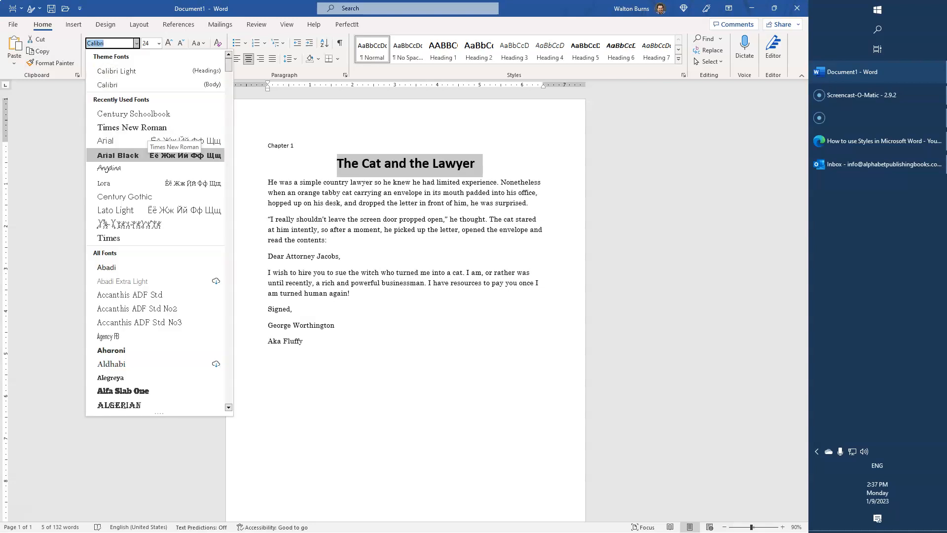
left_click(125, 196)
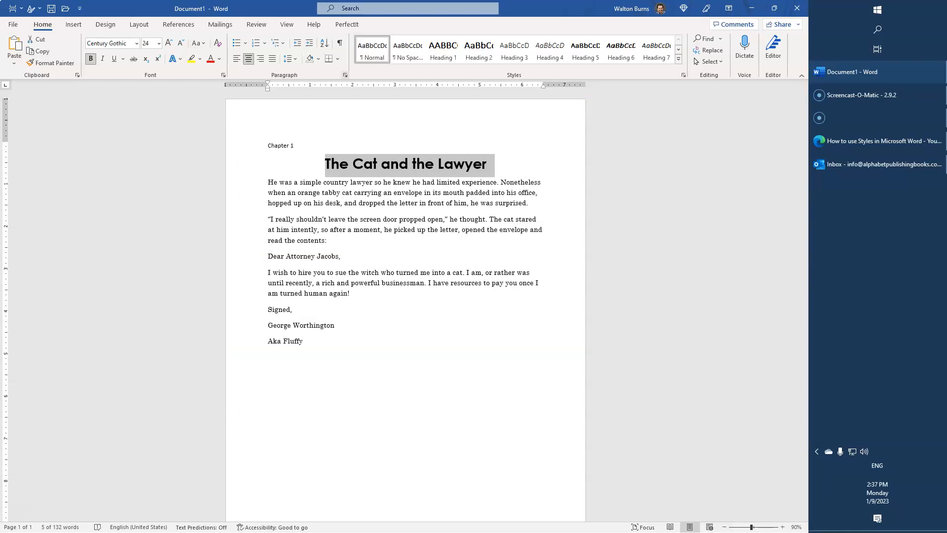
Set the title's line spacing to Single and its spacing after to 48 pt.
left_click(344, 75)
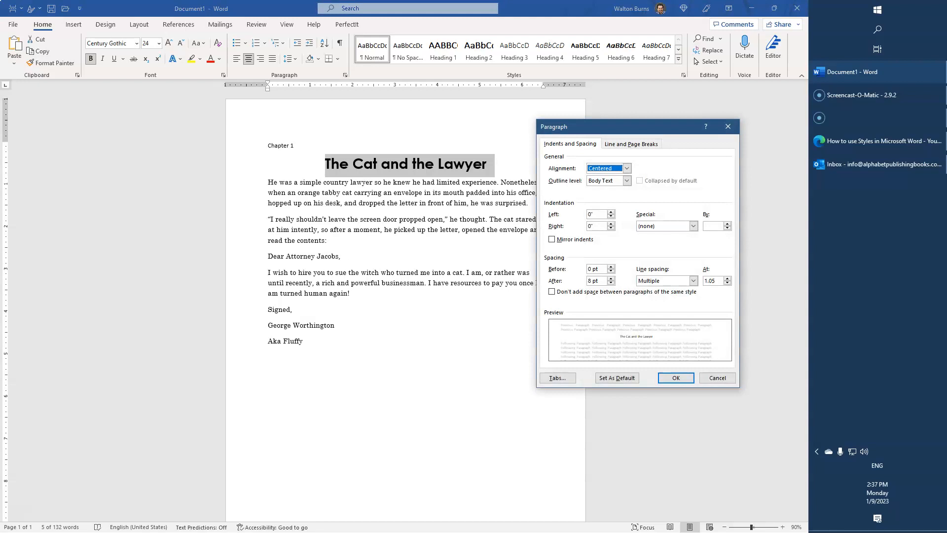
left_click_drag(716, 281, 695, 280)
type("1")
key("Tab")
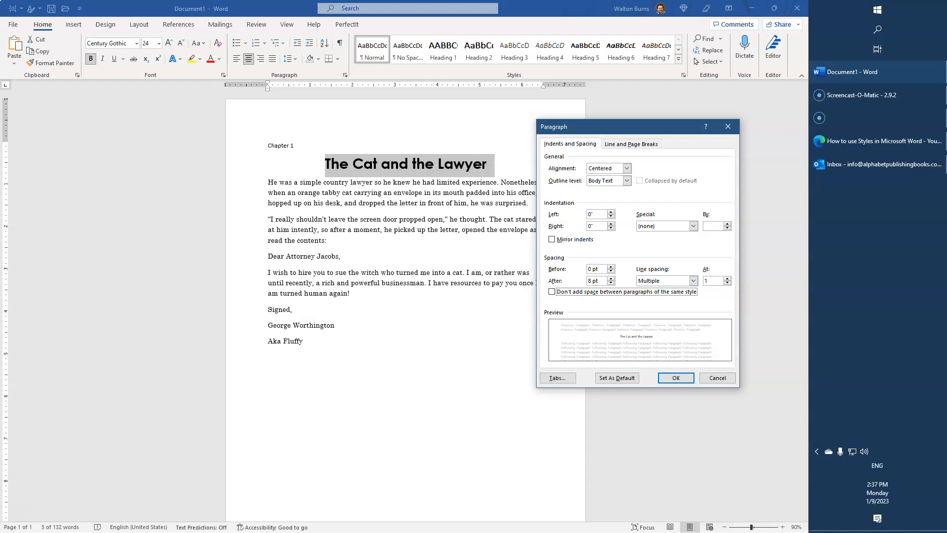
left_click(693, 280)
left_click(648, 287)
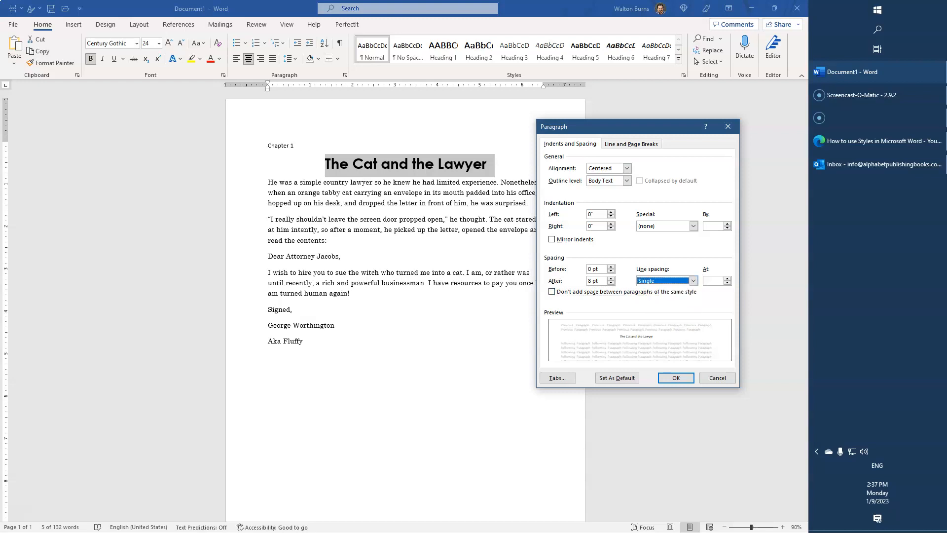
left_click(611, 278)
left_click(611, 278)
left_click(611, 279)
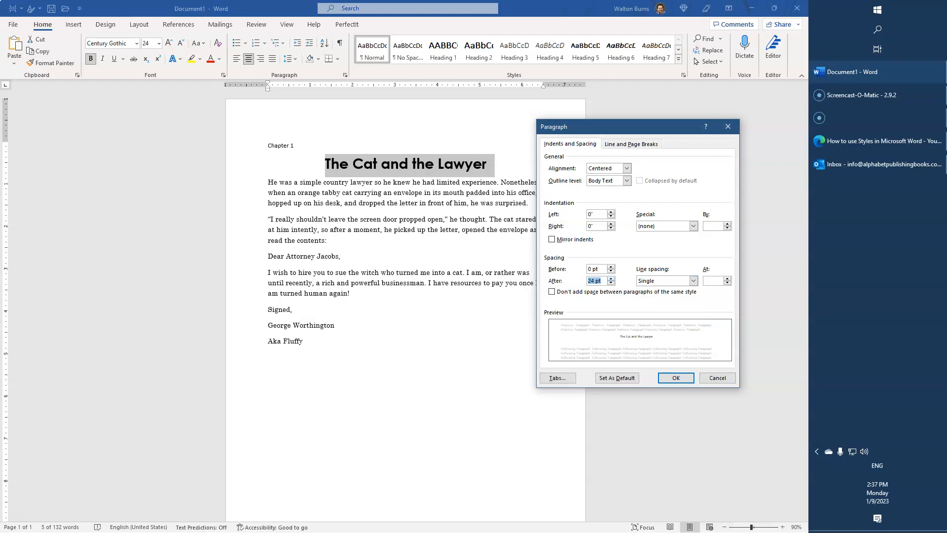
left_click(610, 278)
key("Up")
key("Up")
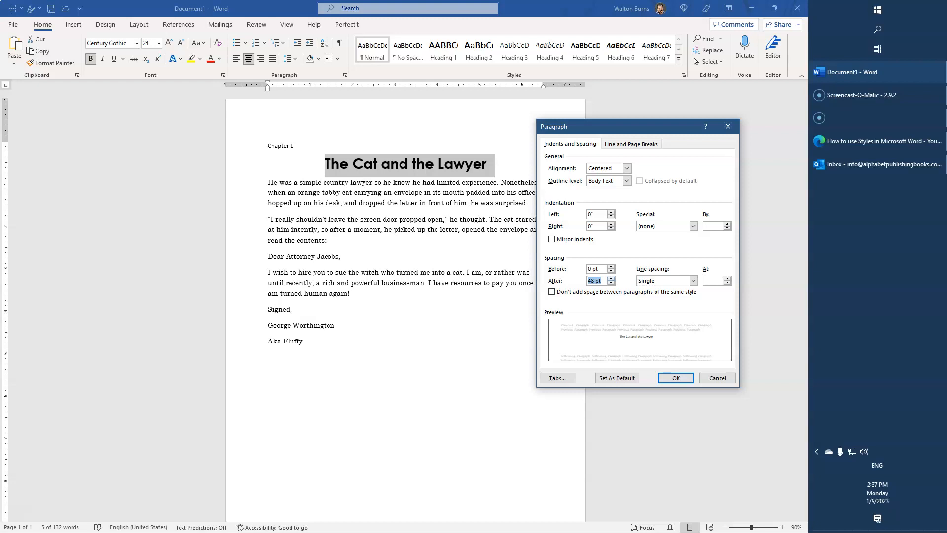
key("Return")
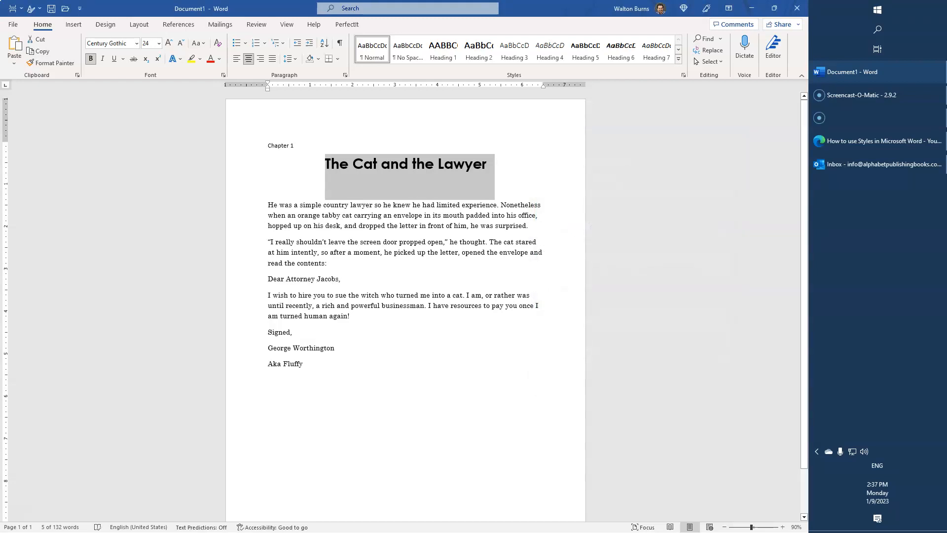
left_click(353, 163)
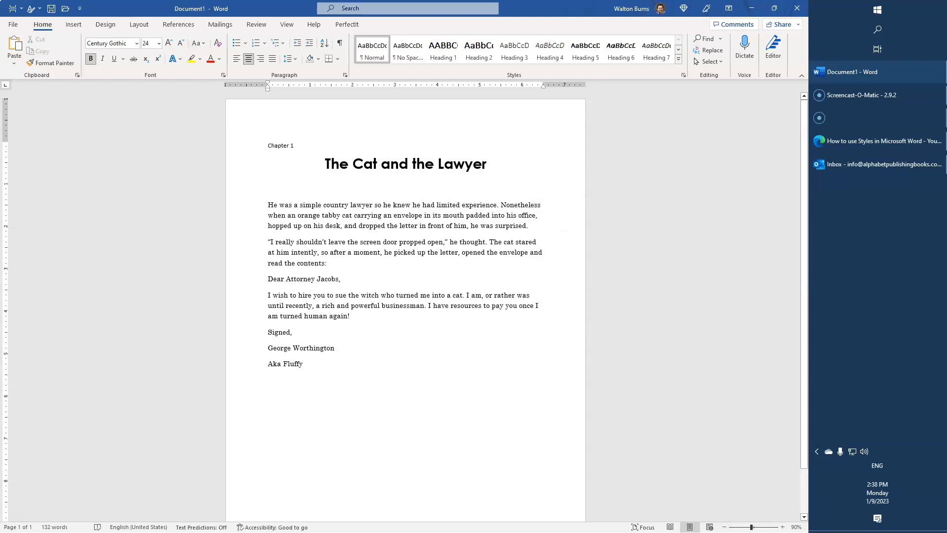
Update the Heading 2 style to match the formatted title.
right_click(485, 49)
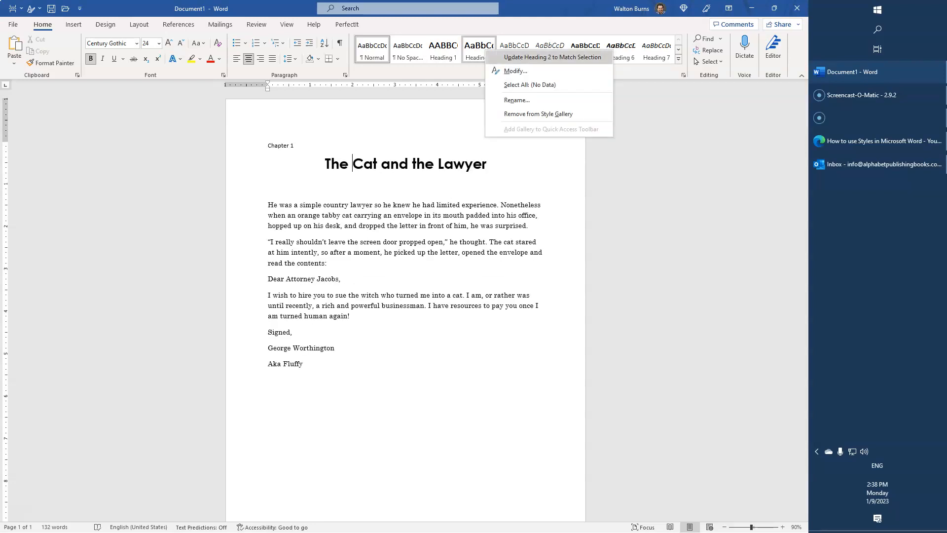
left_click(543, 56)
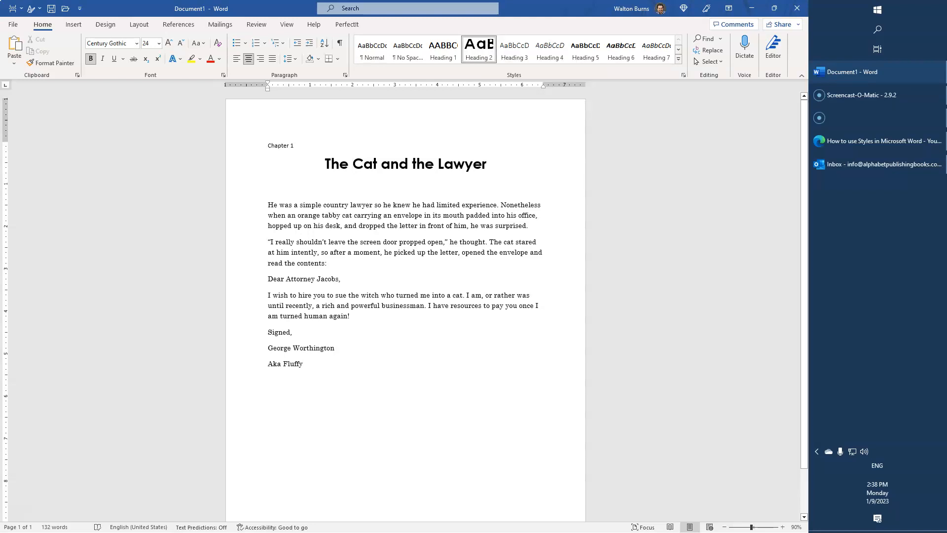
Apply the Heading 3 style to the "Chapter 1" line.
left_click(248, 147)
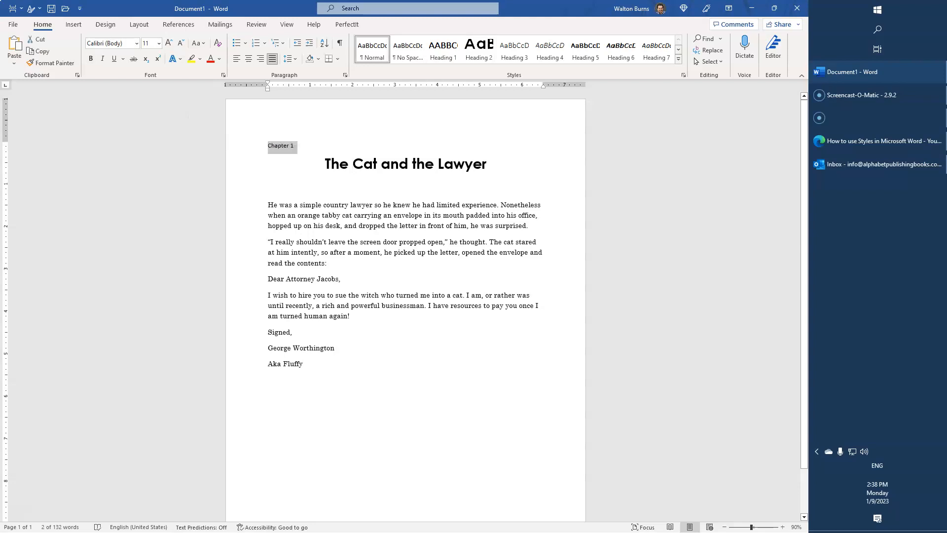
left_click(443, 50)
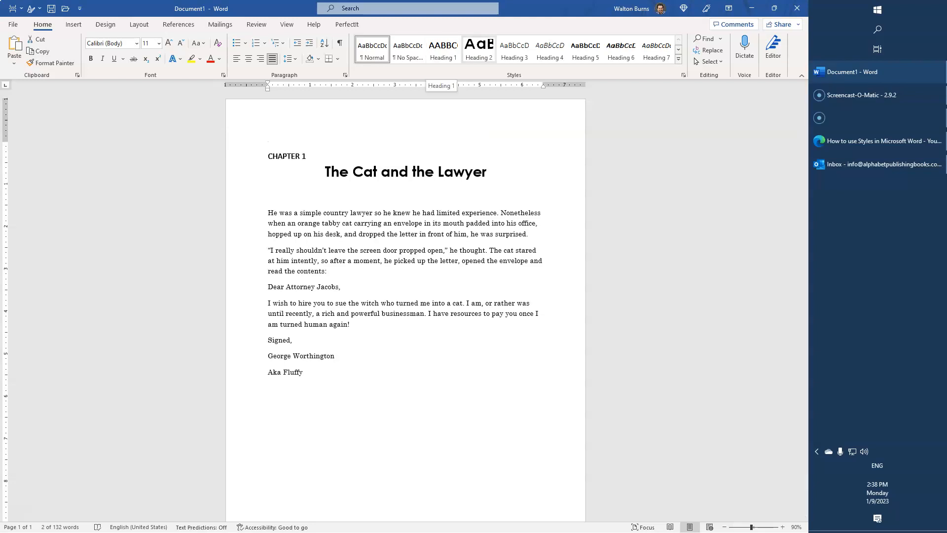
left_click(479, 50)
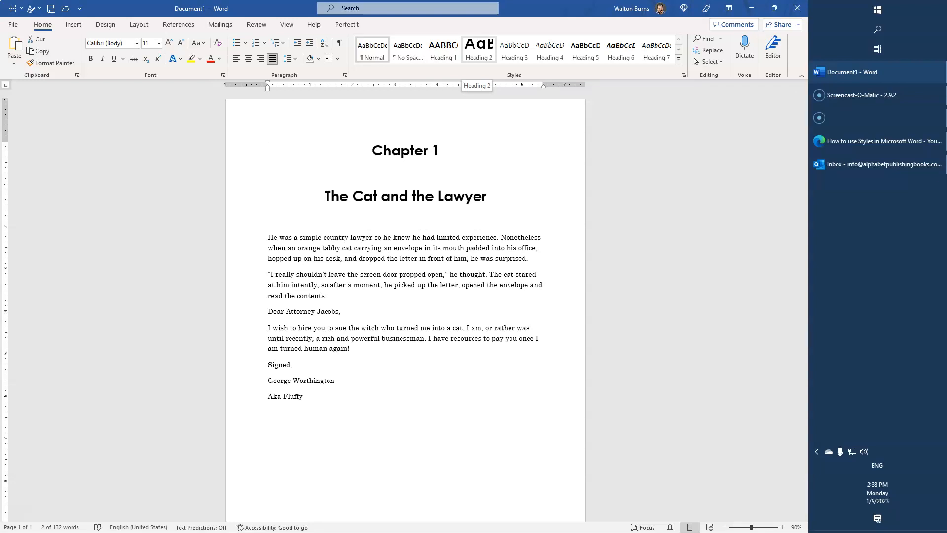
left_click(443, 50)
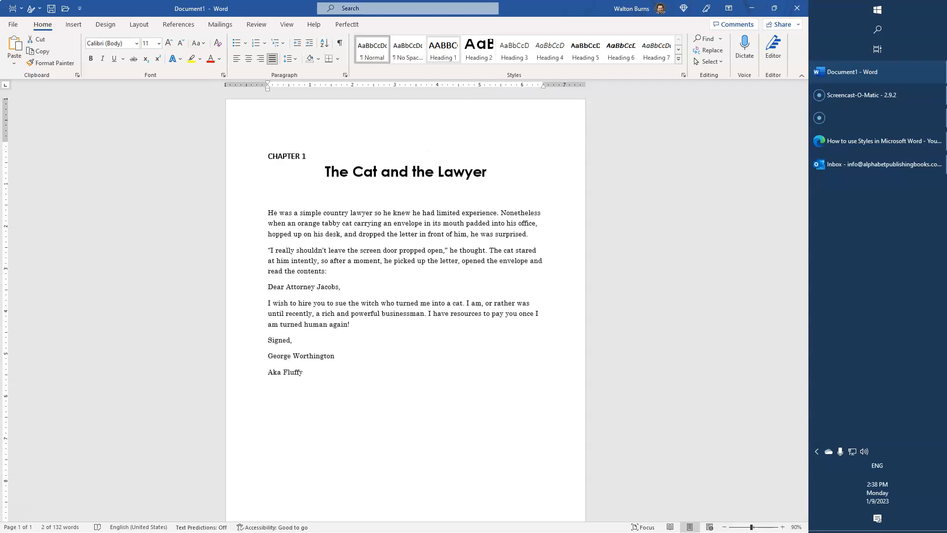
left_click(443, 50)
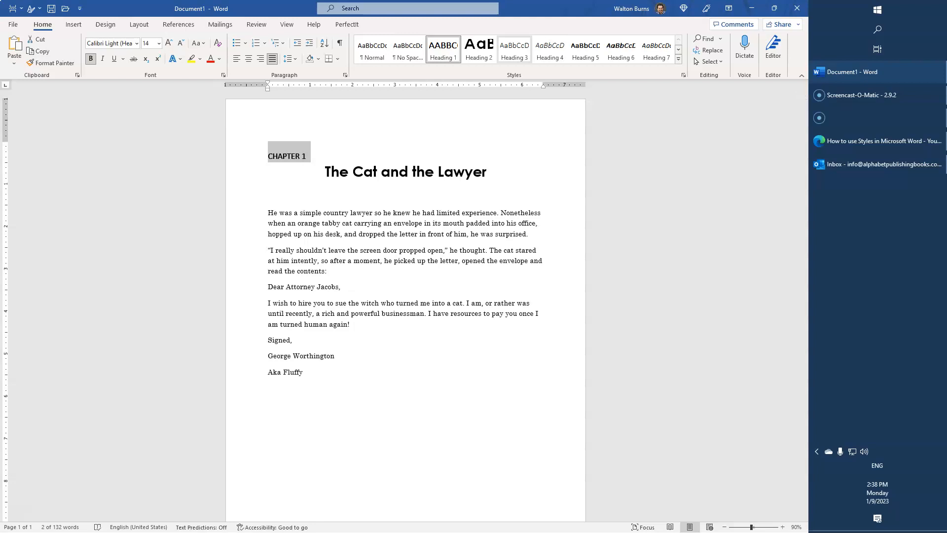
left_click(515, 49)
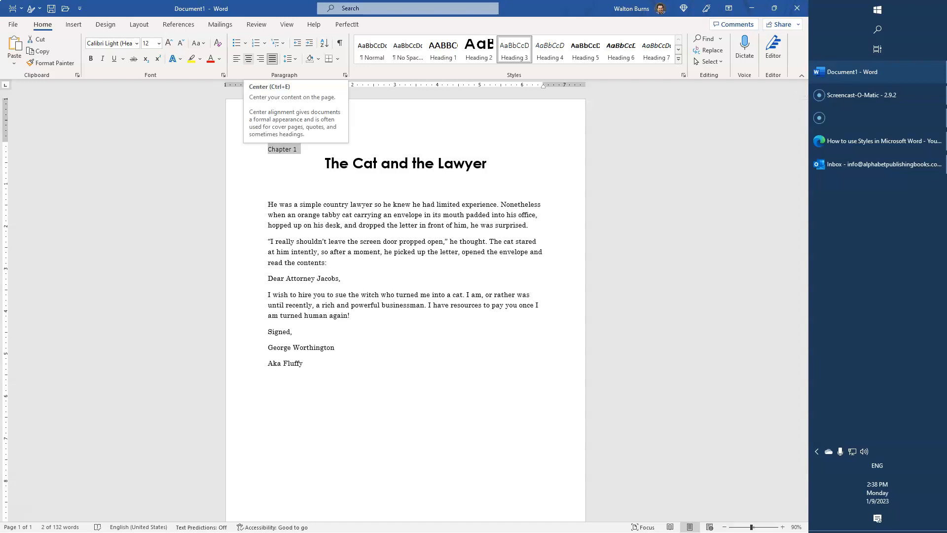
Center the "Chapter 1" line and set its font to Century Gothic.
left_click(248, 58)
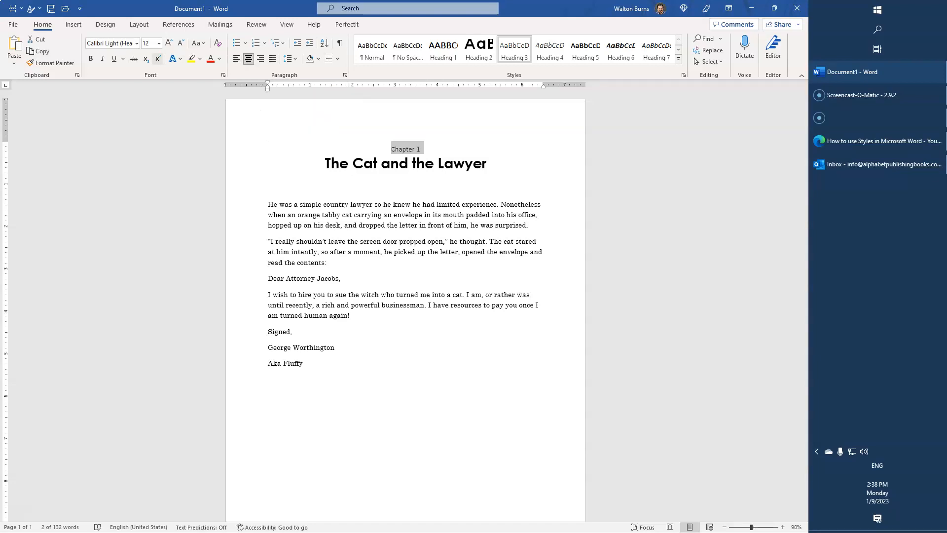
left_click(136, 43)
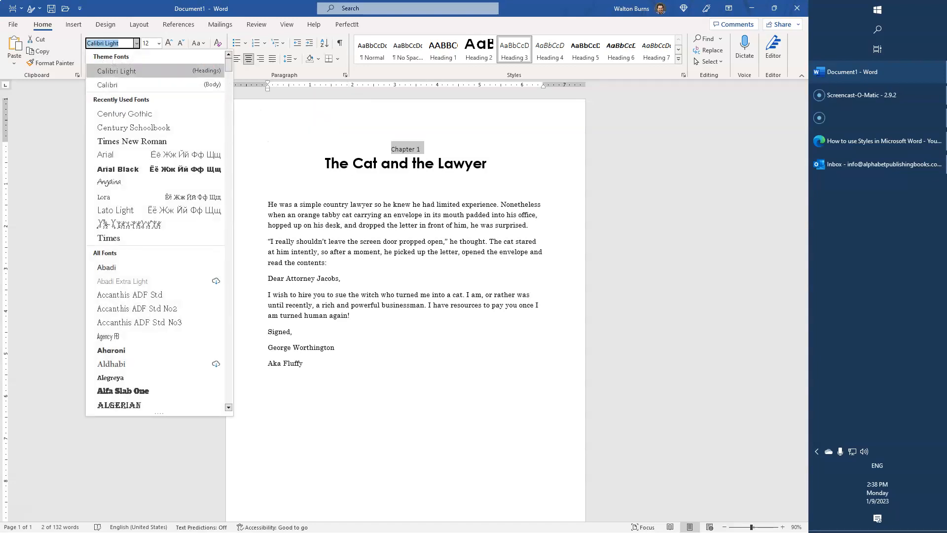
left_click(109, 114)
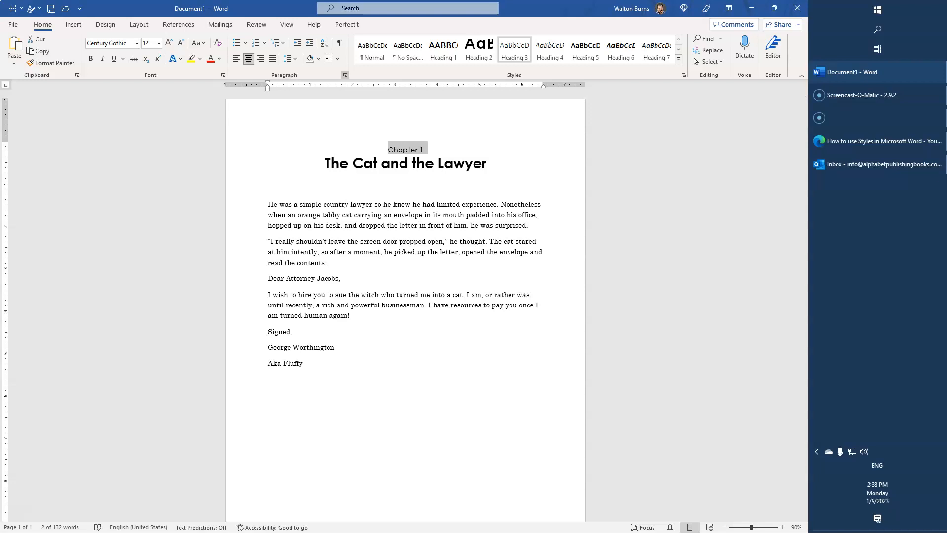
Apply small caps to the "Chapter 1" line.
left_click(345, 75)
left_click(718, 378)
left_click(223, 75)
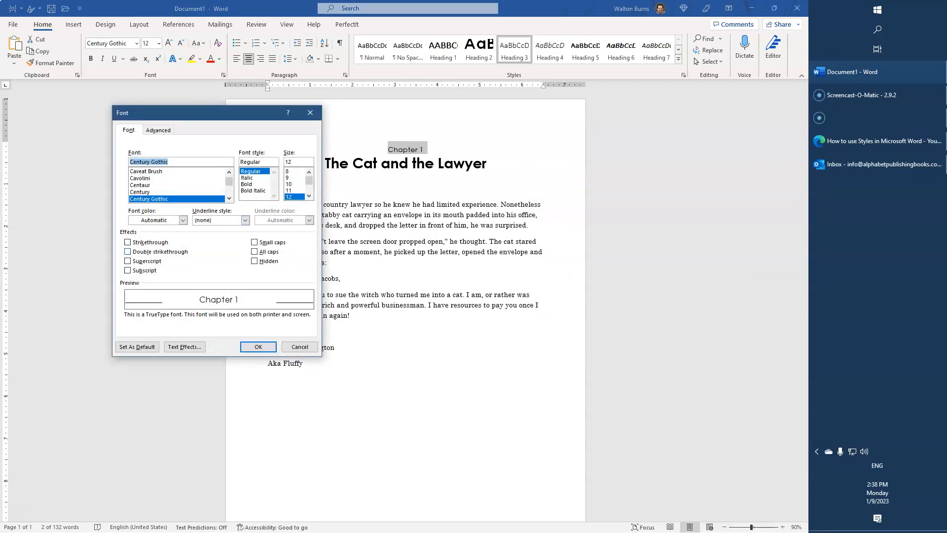
left_click(254, 242)
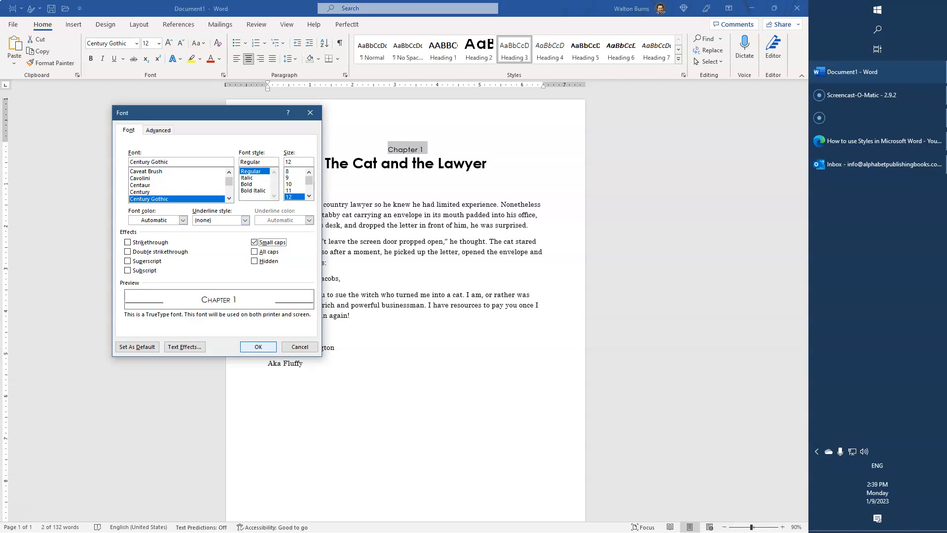
left_click(258, 347)
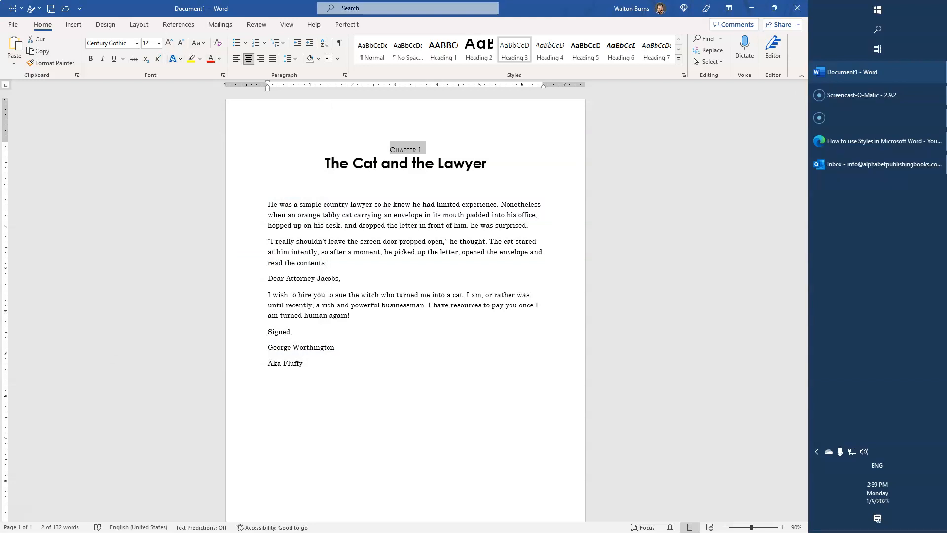
Set the "Chapter 1" font size to 14 pt.
left_click(169, 43)
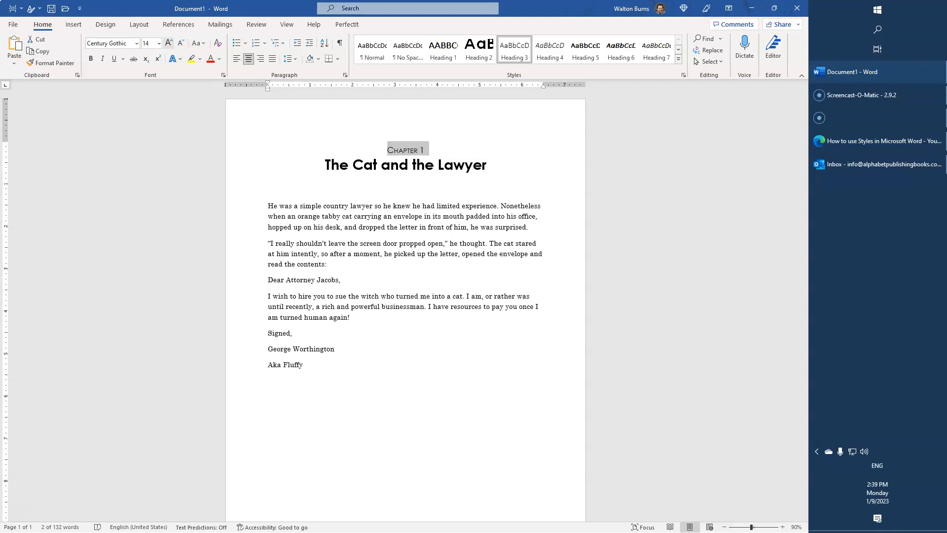
left_click(169, 43)
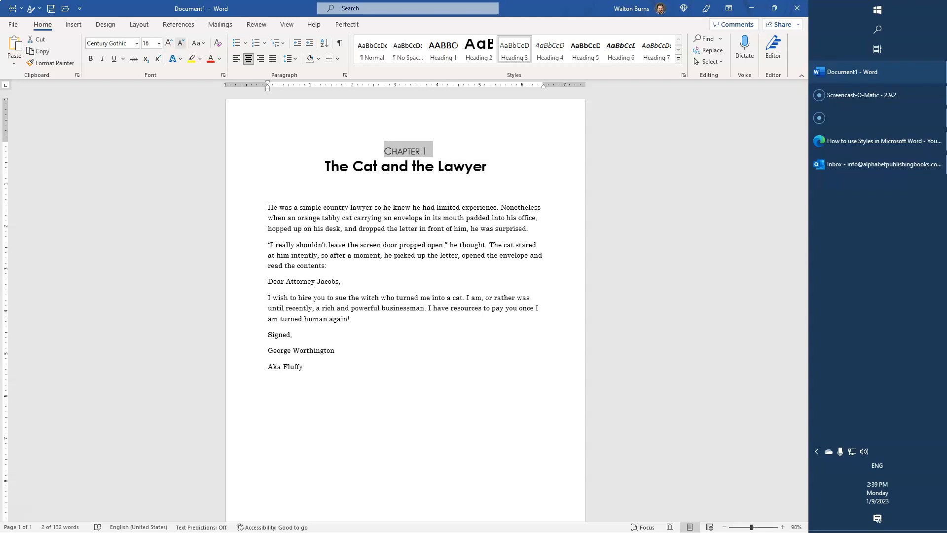
left_click(181, 43)
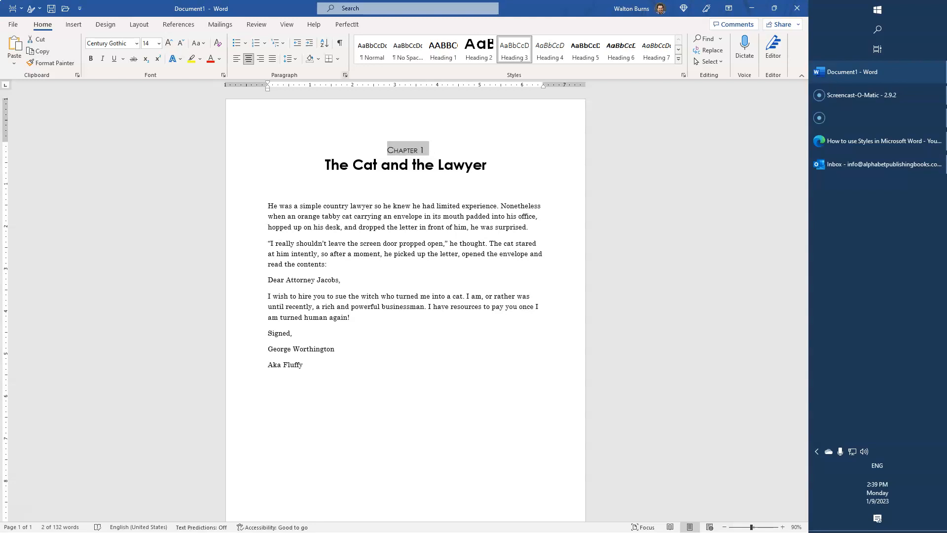
Set the "Chapter 1" paragraph spacing to 96 pt before, 36 pt after, and multiple line spacing of 1.
left_click(345, 75)
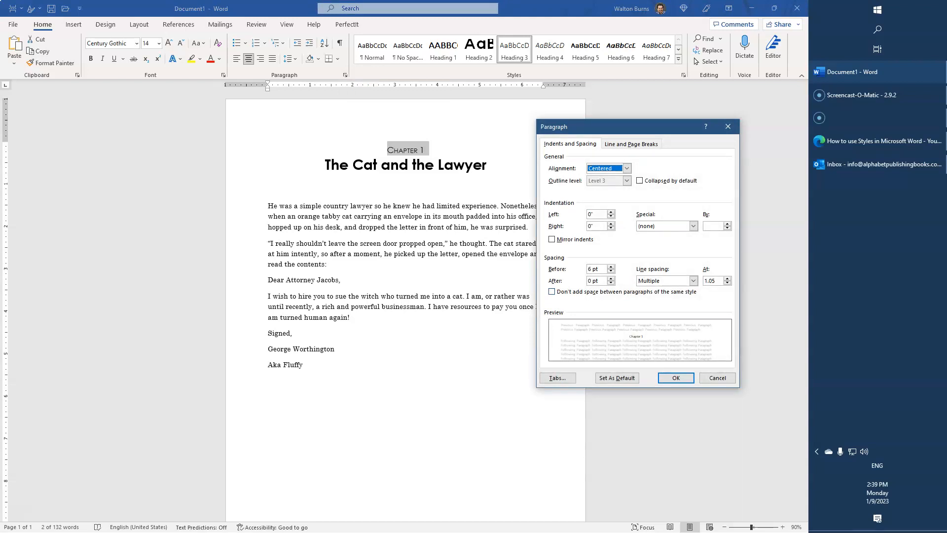
left_click(611, 278)
left_click(610, 278)
left_click(611, 279)
left_click(610, 278)
left_click(610, 278)
left_click(611, 278)
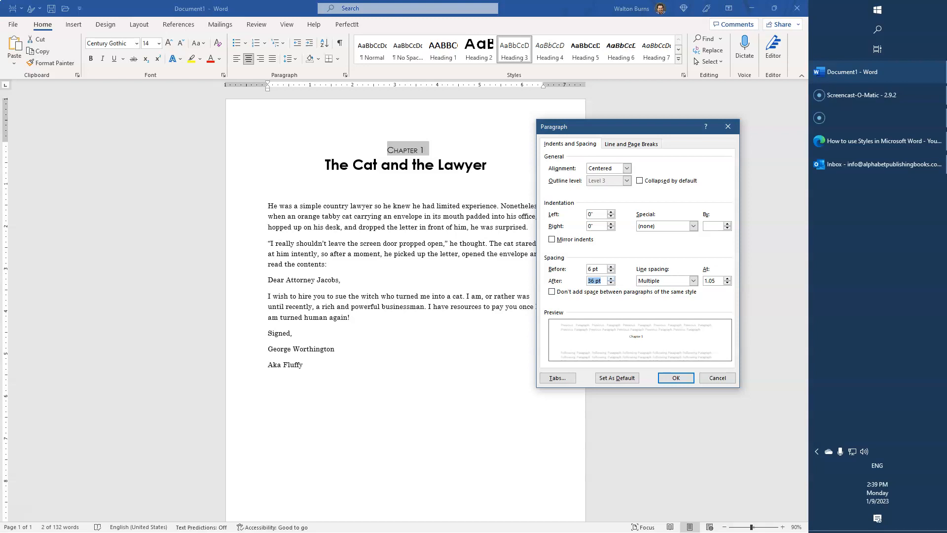
double_click(592, 269)
type("96")
key("Tab")
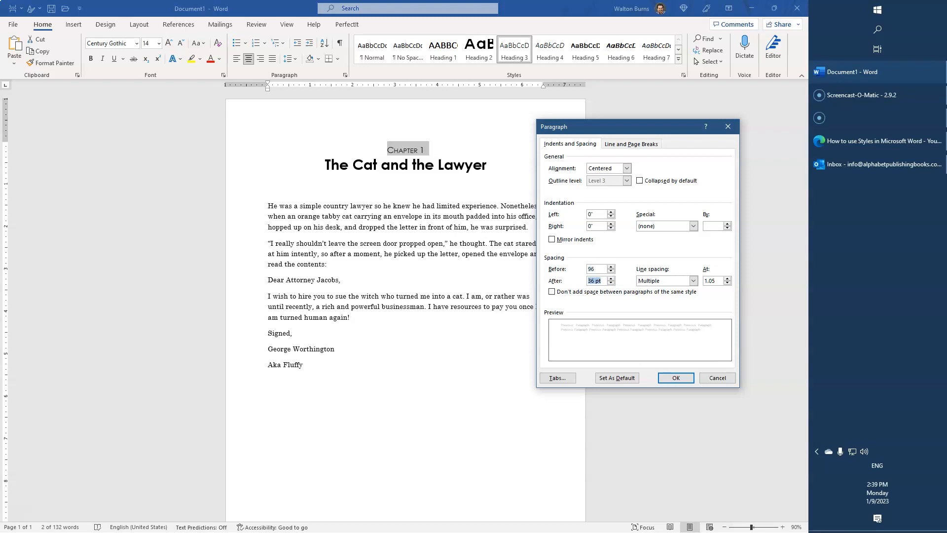
key("Tab")
key("Tab")
type("1")
key("Tab")
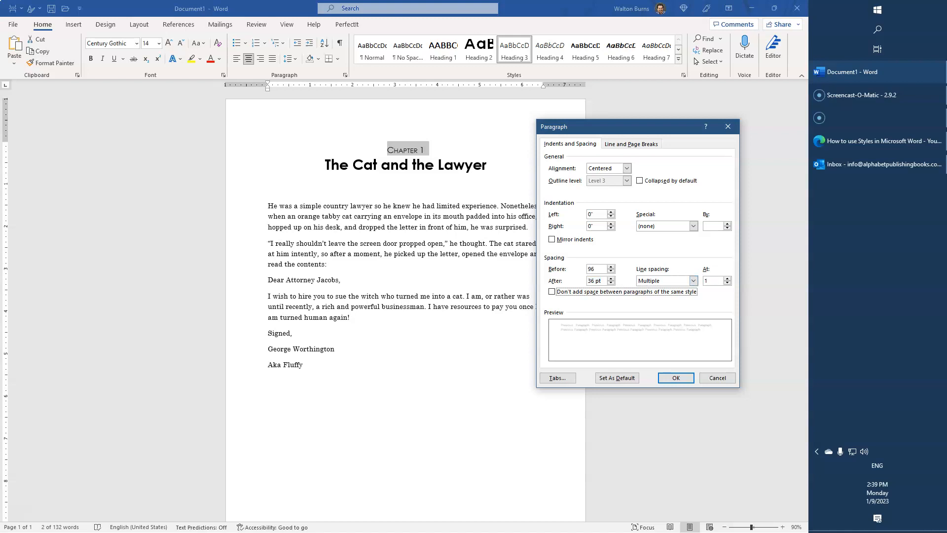
key("Return")
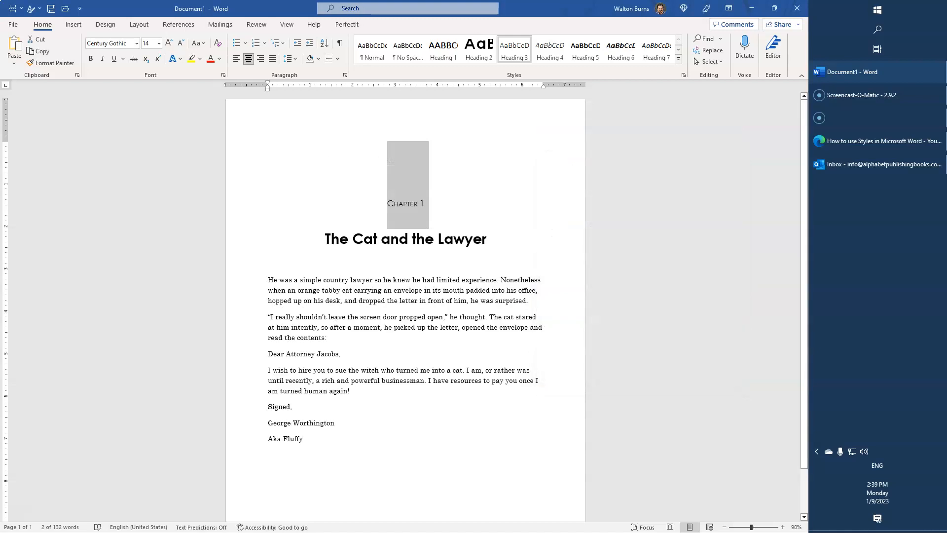
Reduce the title's font to 20 pt and update the Heading 2 style to match it.
left_click(384, 290)
scroll(386, 232, "down", 1)
scroll(386, 222, "up", 1)
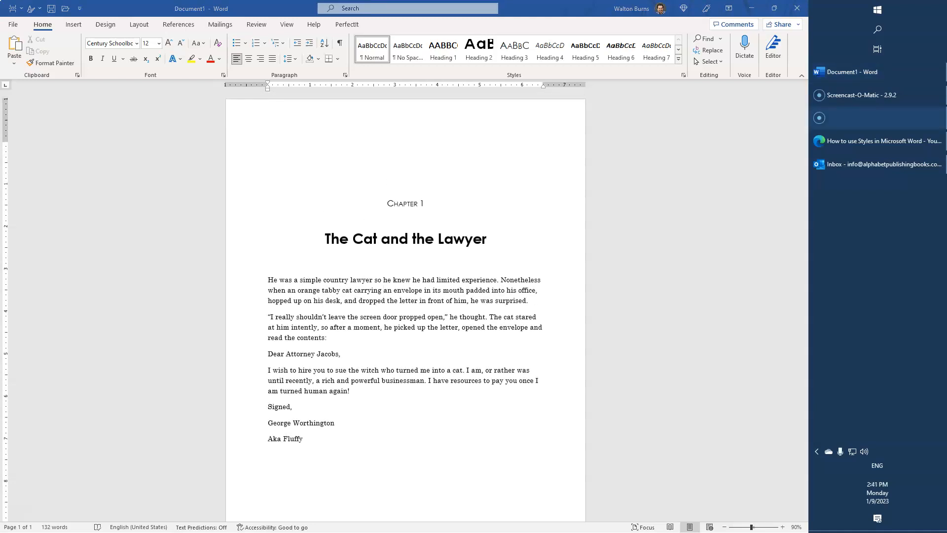
triple_click(389, 241)
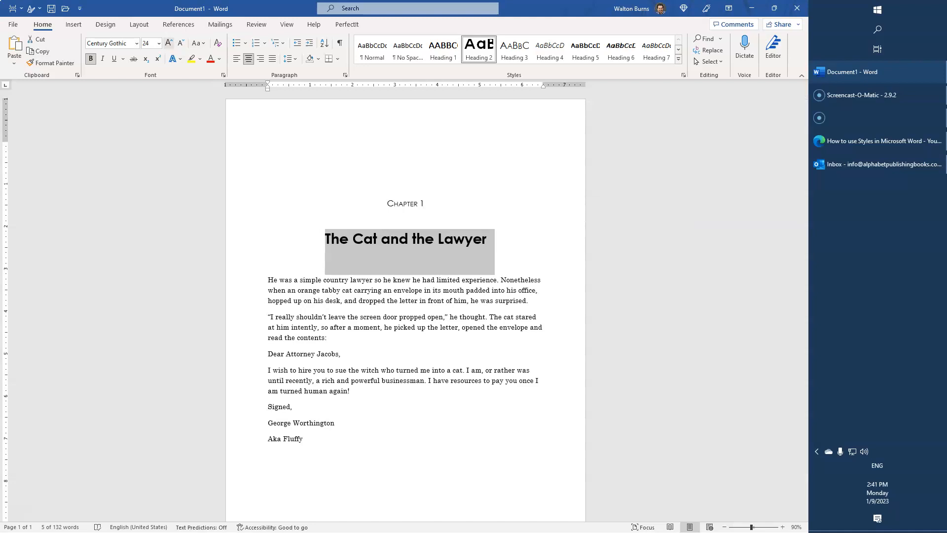
left_click(181, 42)
left_click(181, 43)
right_click(469, 49)
left_click(485, 55)
Make the "Chapter 1" line bold and update the Heading 3 style to match it.
left_click(426, 298)
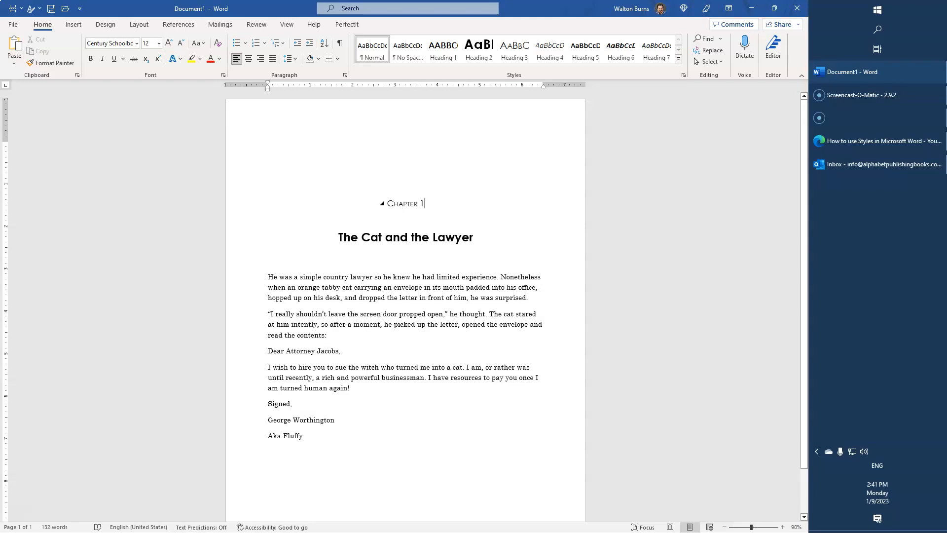
triple_click(423, 203)
left_click(91, 59)
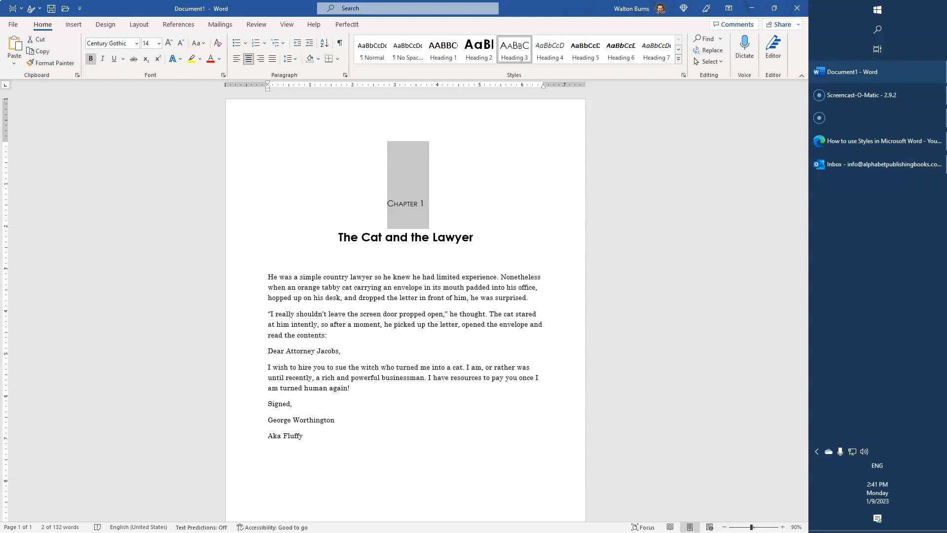
right_click(509, 45)
left_click(538, 53)
Right-align the "Chapter 1" line and left-align the title.
left_click(425, 203)
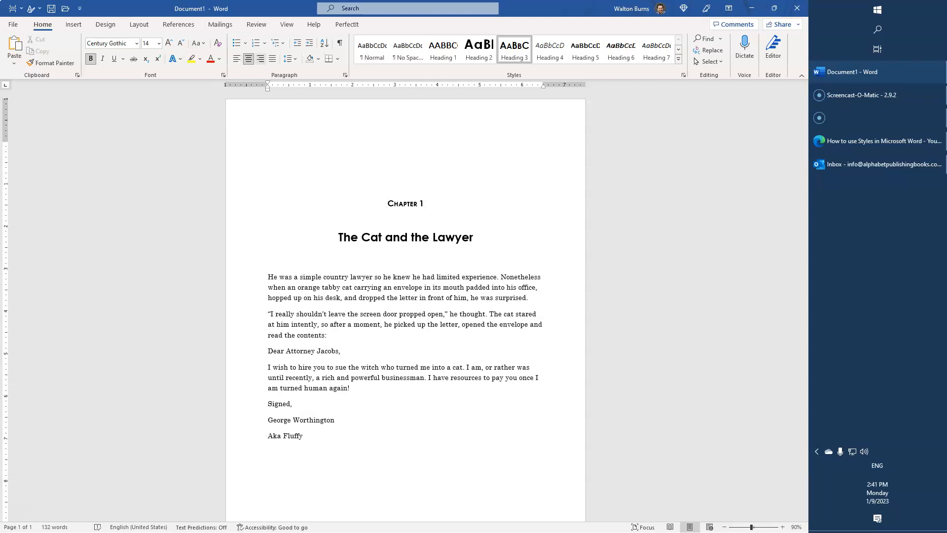
key("ctrl+r")
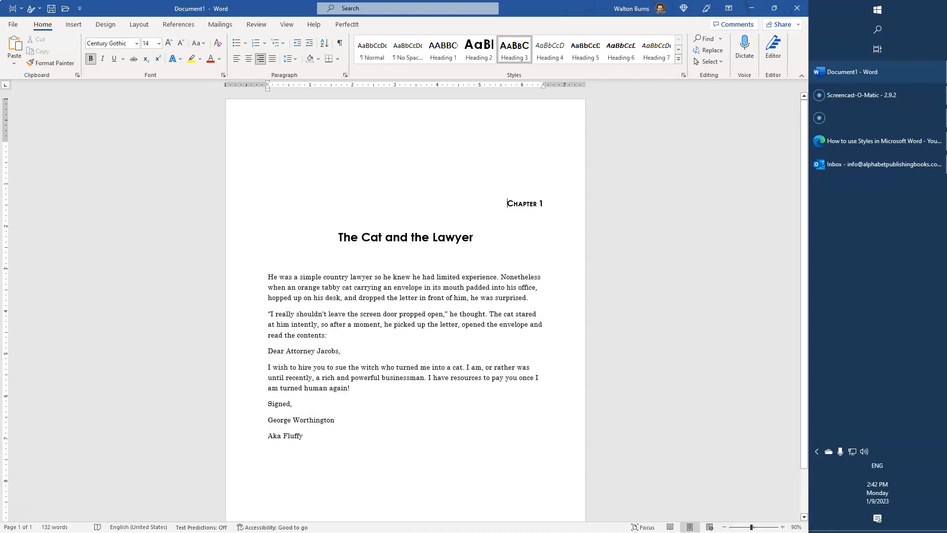
key("ctrl+Down")
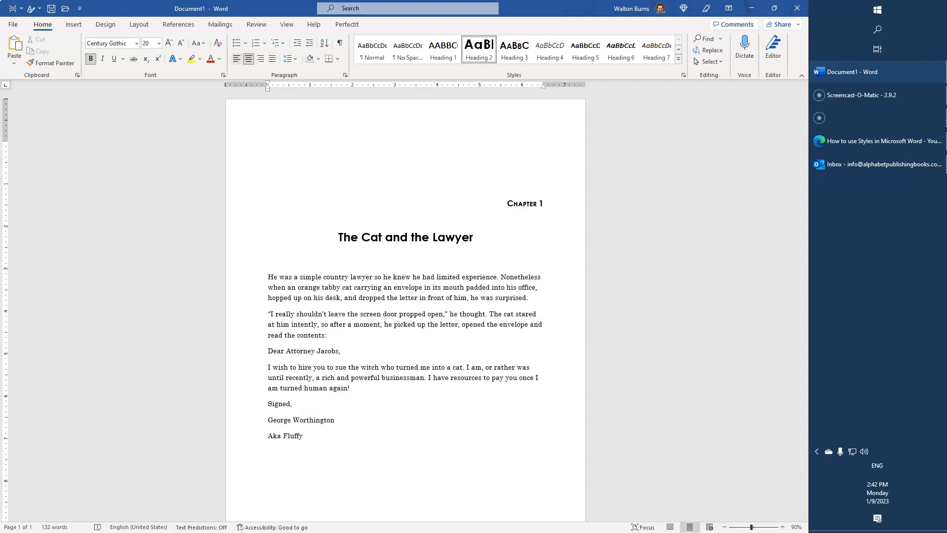
key("ctrl+l")
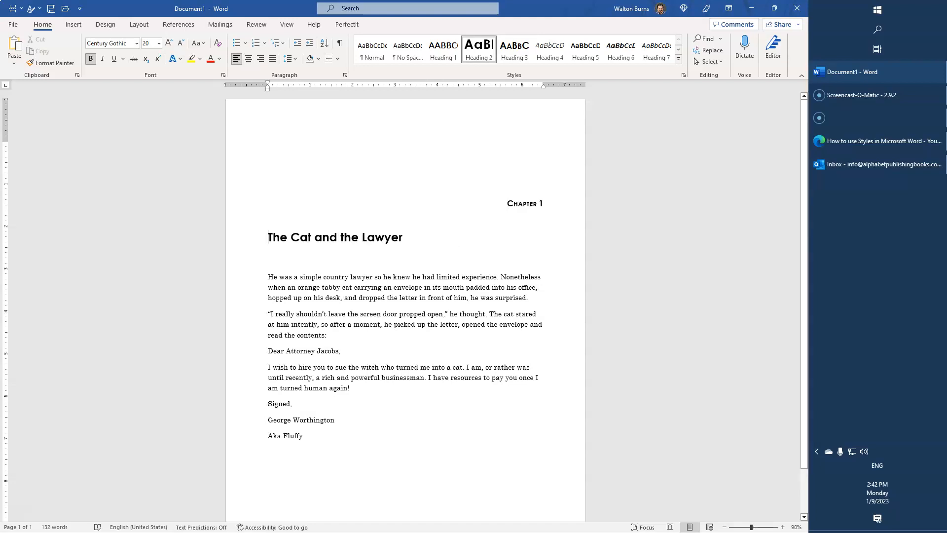
Enlarge the "Chapter 1" font to 24 pt.
left_click_drag(545, 203, 508, 204)
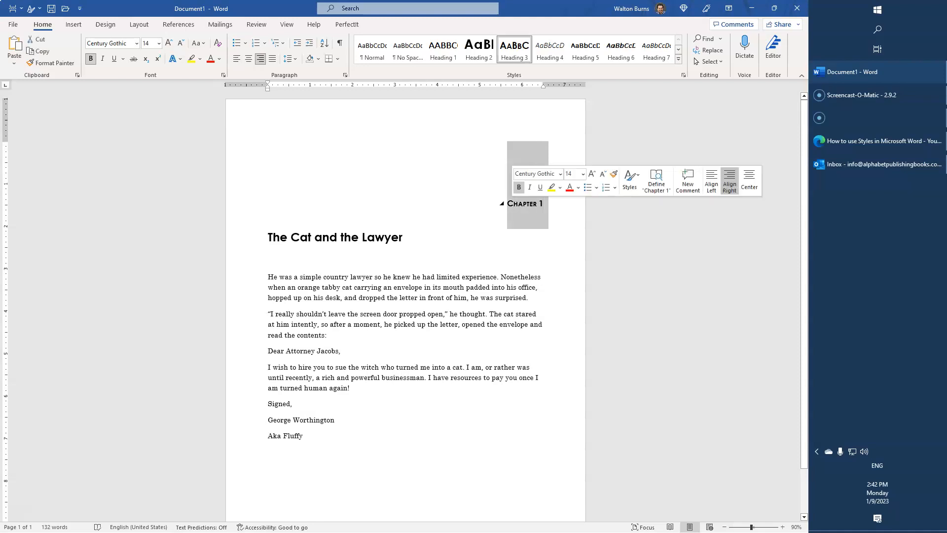
left_click(168, 43)
left_click(169, 43)
left_click(168, 43)
left_click(168, 43)
Enlarge the title's font to 36 pt.
left_click(169, 43)
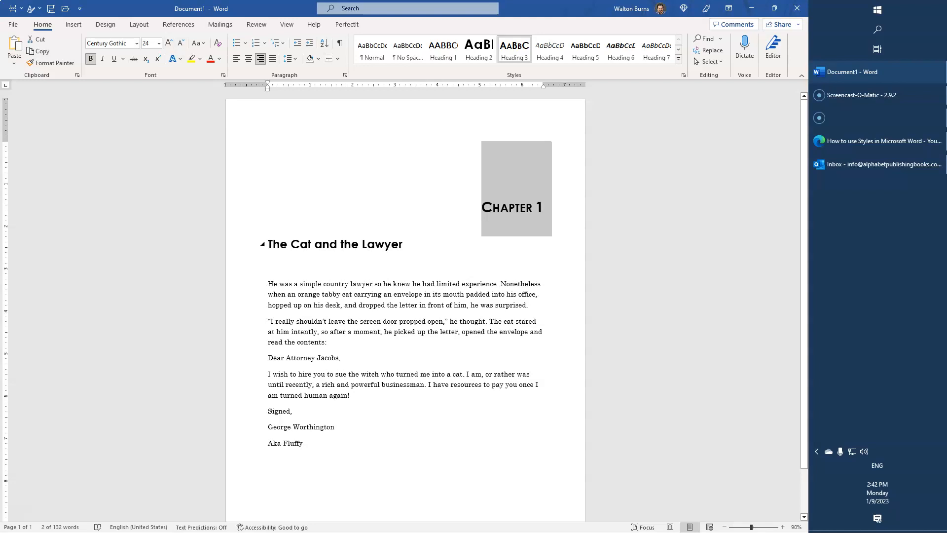
triple_click(298, 243)
left_click(168, 43)
left_click(168, 43)
left_click(168, 42)
left_click(169, 43)
left_click(168, 43)
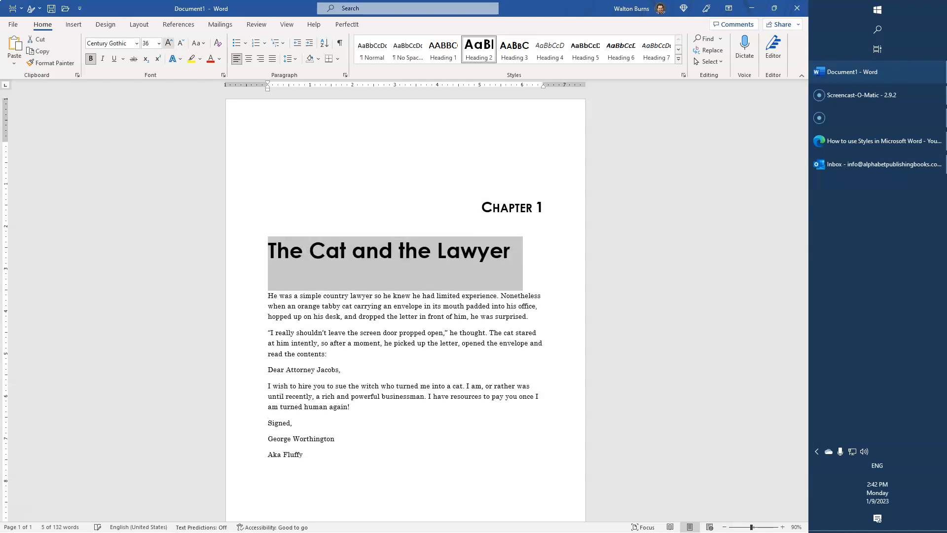
left_click(248, 197)
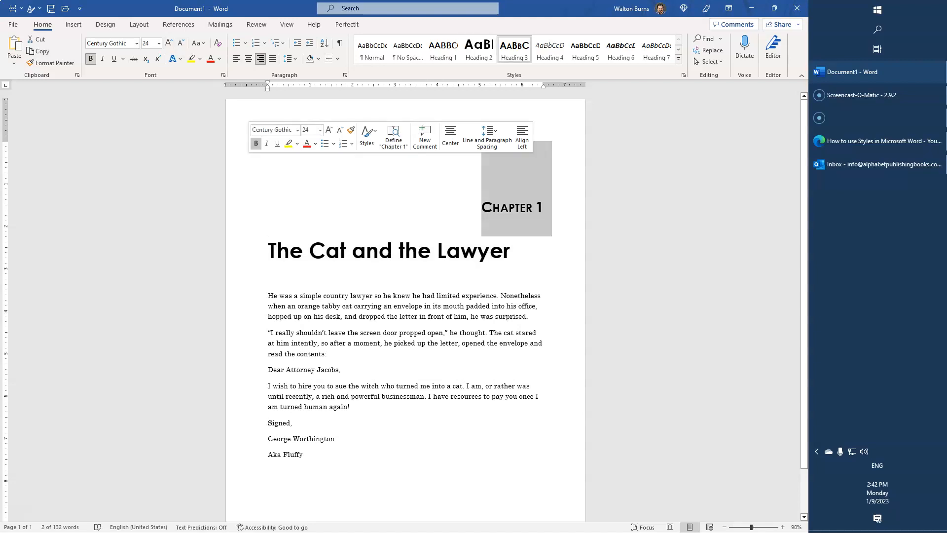
left_click(308, 250)
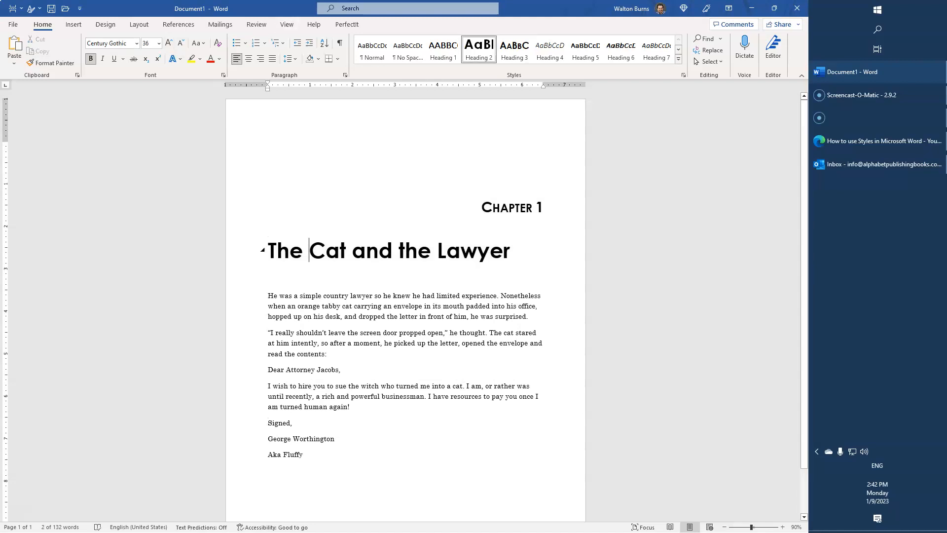
Set the "Chapter 1" paragraph spacing to 18 pt before and 72 pt after.
left_click(508, 207)
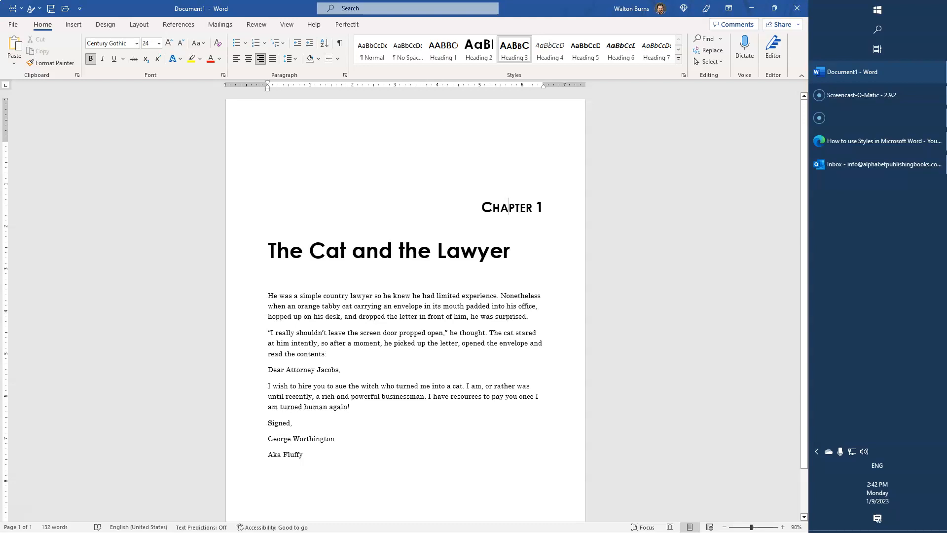
left_click(482, 207)
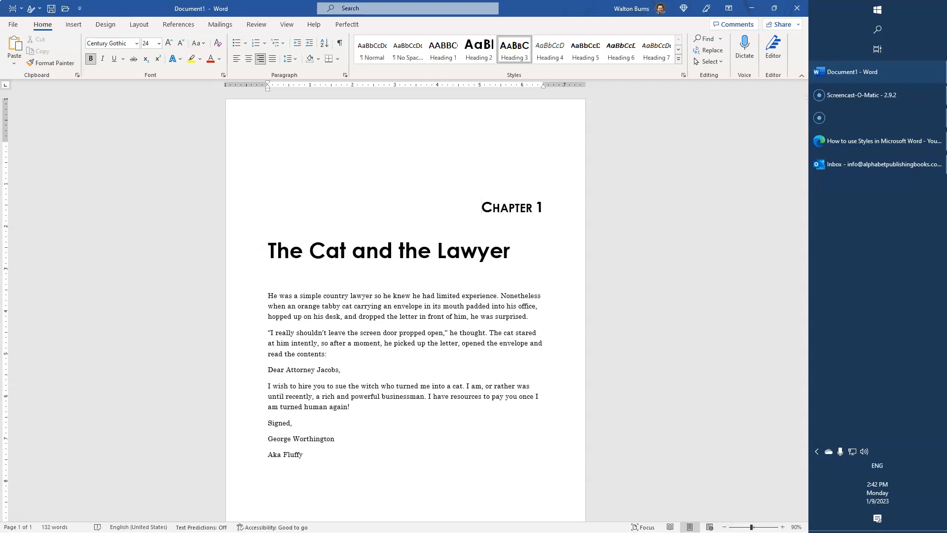
left_click(344, 75)
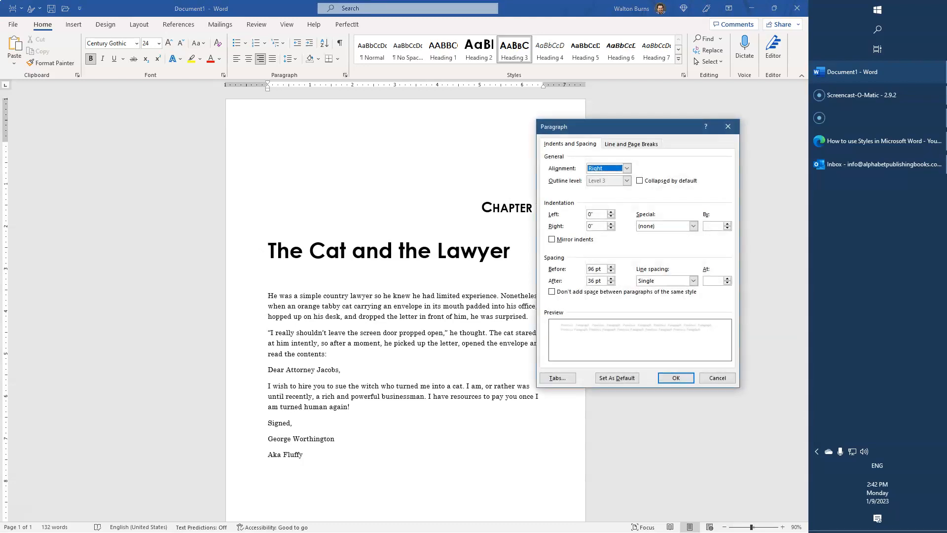
left_click_drag(602, 269, 587, 269)
type("18")
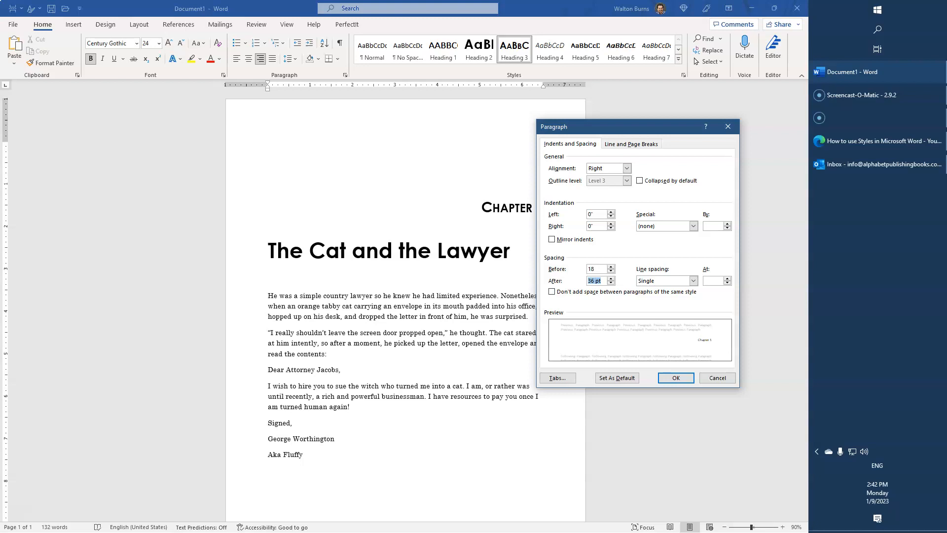
type("pt")
key("Tab")
type("72pt")
key("Return")
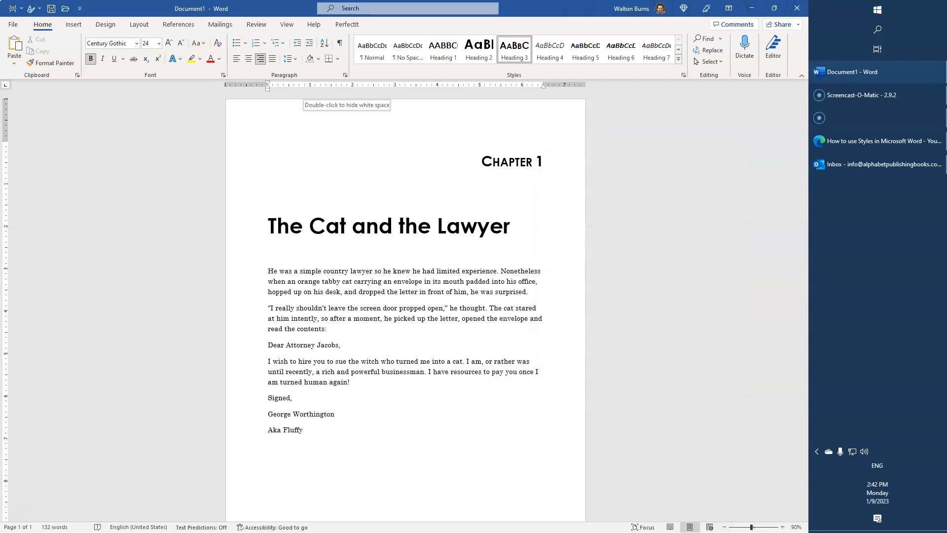
Center the title and set its spacing after to 72 pt.
left_click(326, 226)
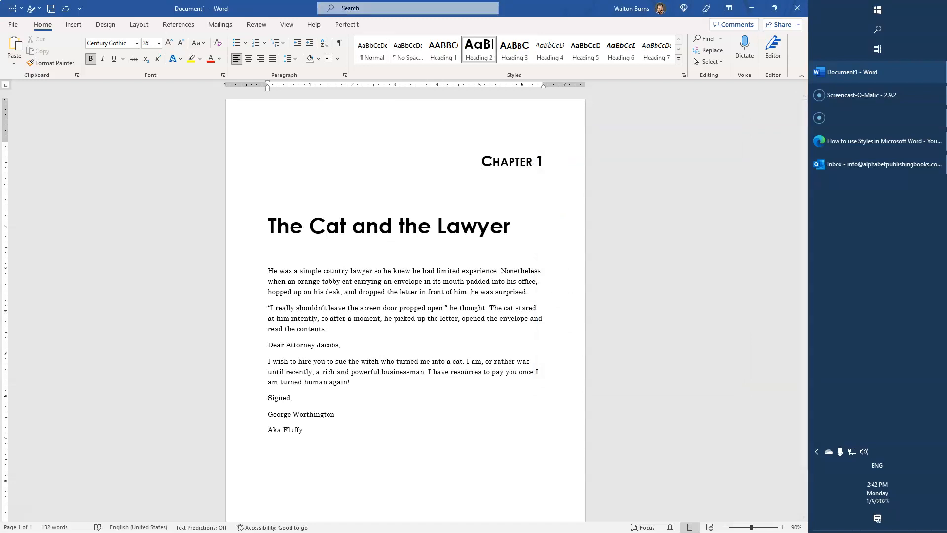
key("ctrl+e")
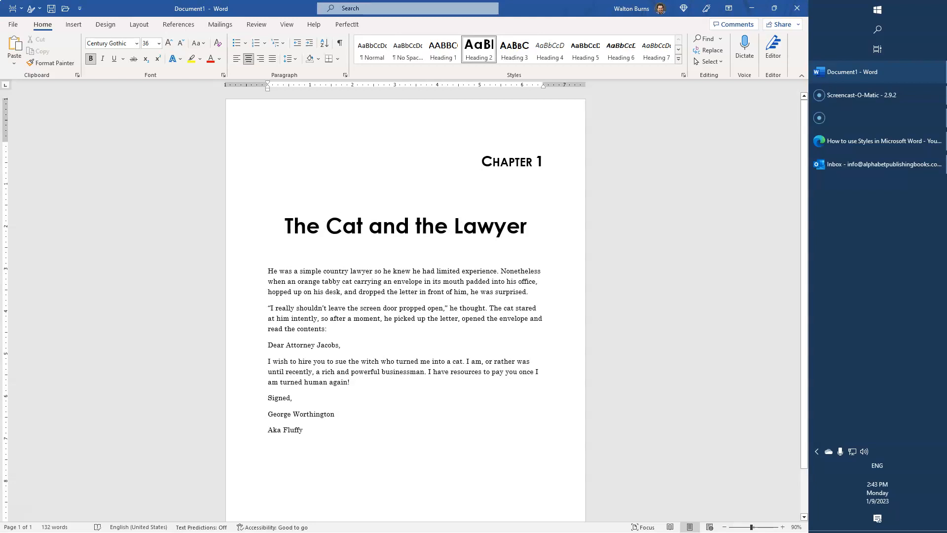
left_click(344, 75)
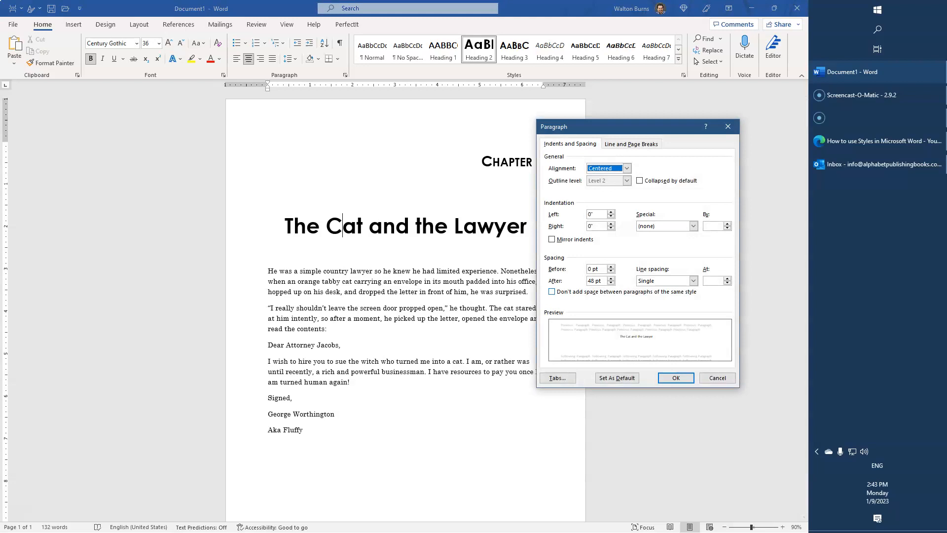
double_click(592, 281)
type("72")
left_click(675, 377)
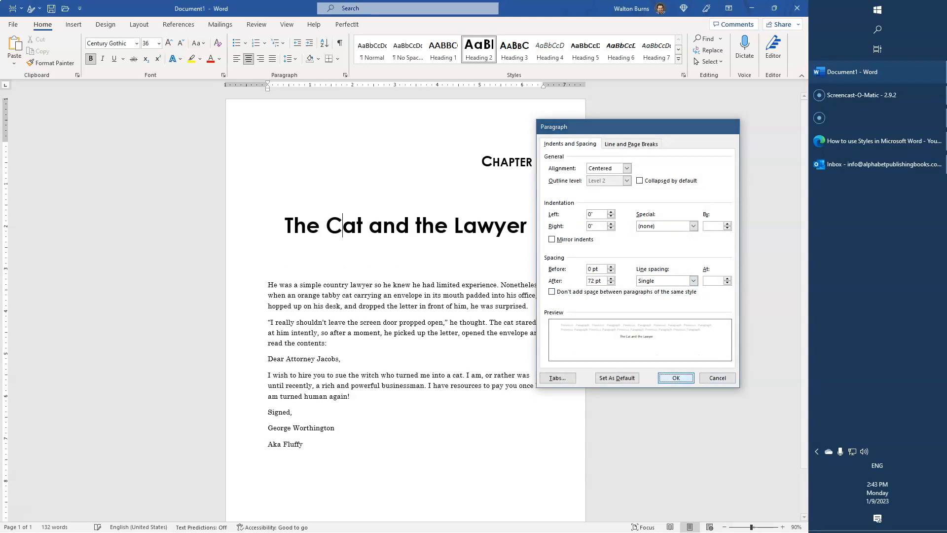
left_click(327, 343)
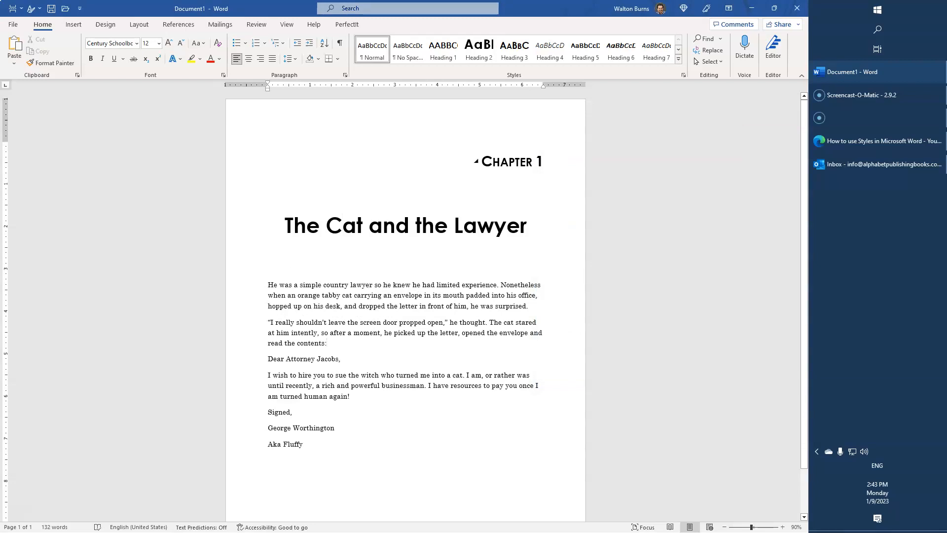
Change the title's font to Angelina and enlarge it to 48 pt.
left_click_drag(528, 226, 284, 226)
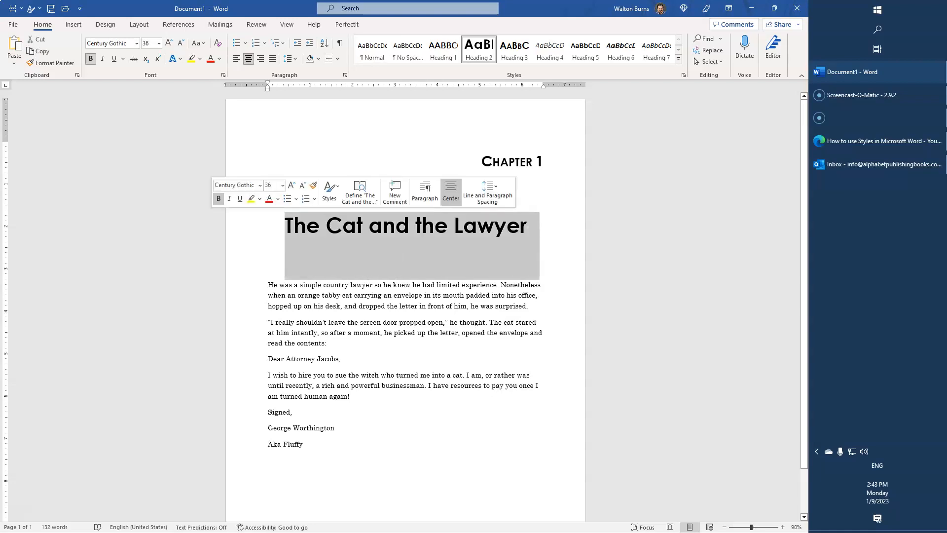
left_click(136, 44)
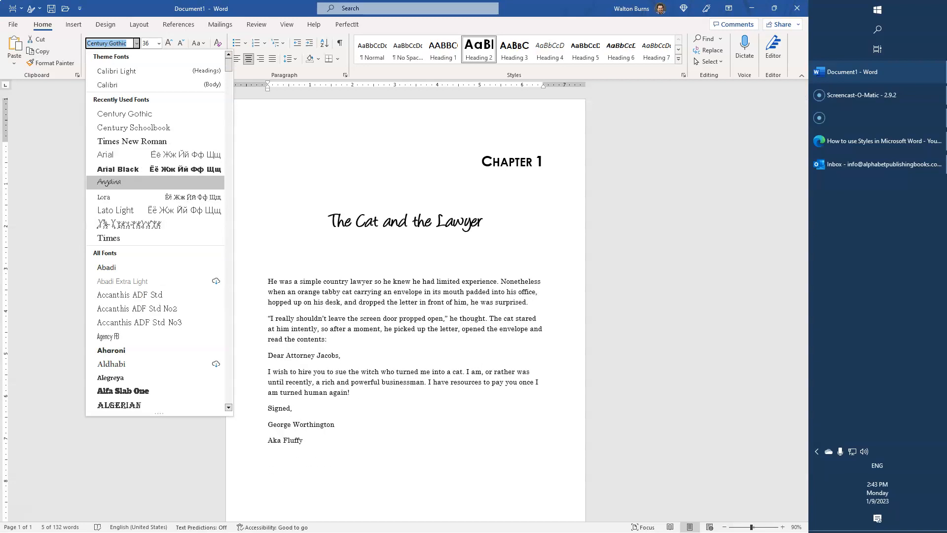
left_click(109, 181)
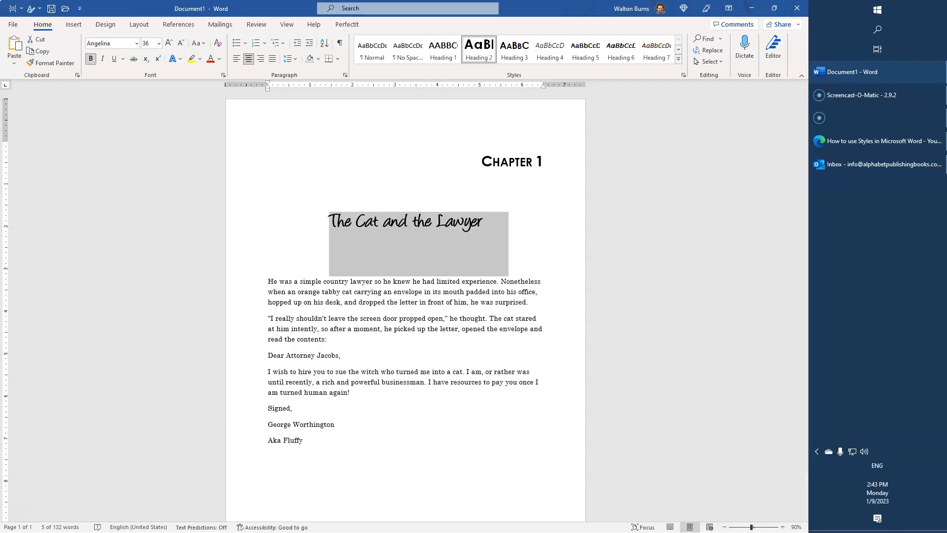
left_click(168, 43)
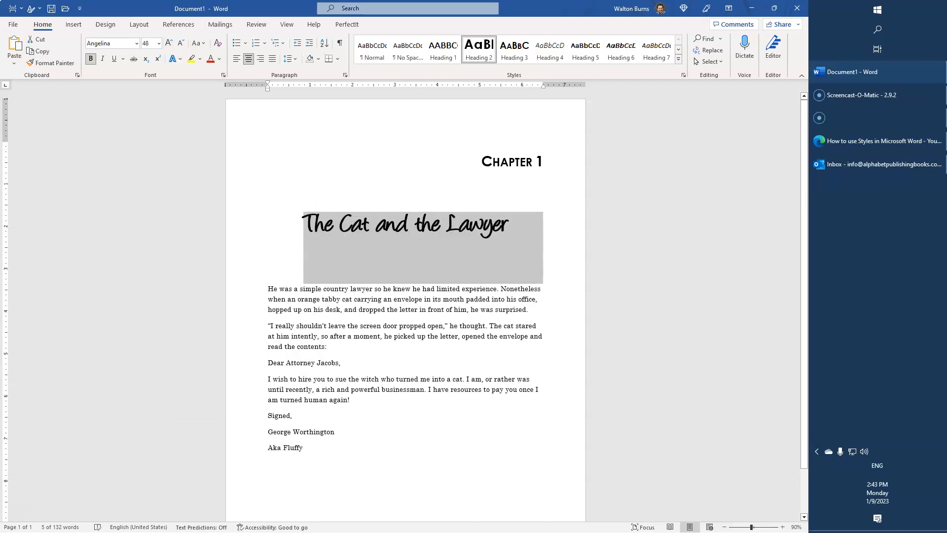
left_click(333, 227)
left_click_drag(306, 226, 503, 232)
left_click(461, 227)
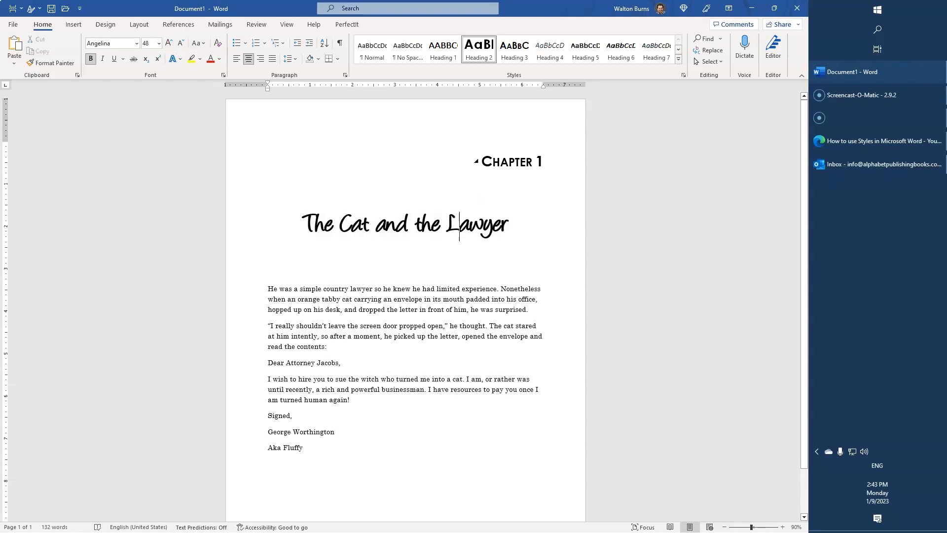
Delete the word "Chapter" from the chapter heading, leaving only the number.
double_click(508, 161)
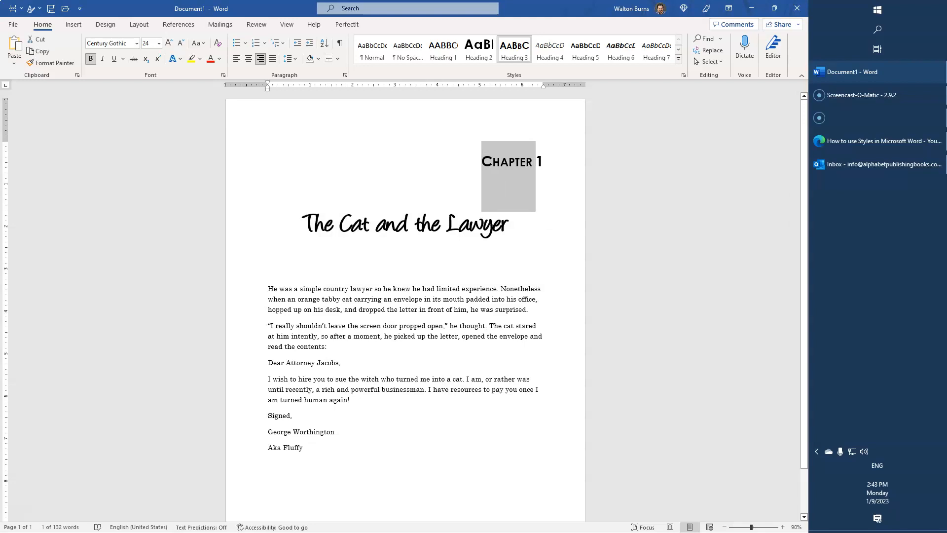
key("Delete")
key("shift+Right")
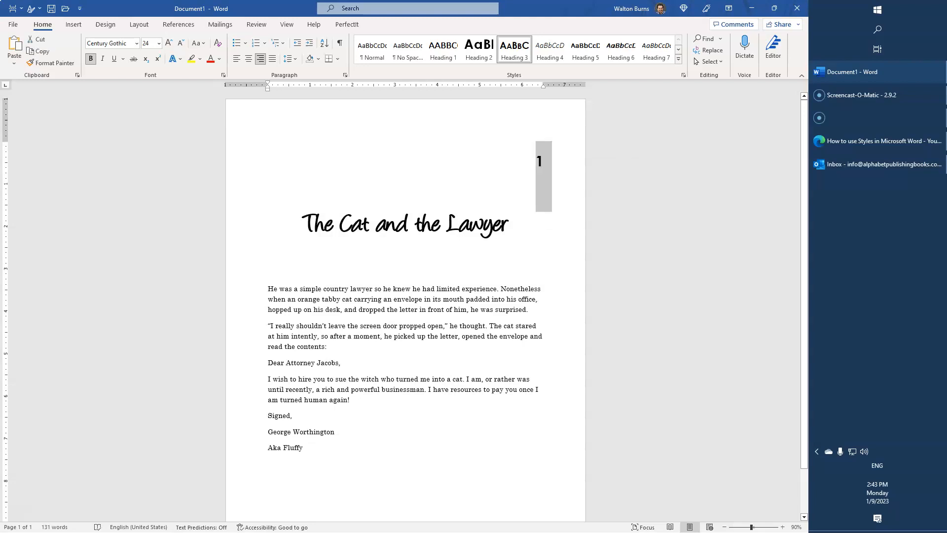
Enlarge the chapter number "1" to 80 pt.
left_click(168, 43)
left_click(168, 43)
left_click(169, 43)
left_click(169, 42)
left_click(168, 43)
left_click(168, 43)
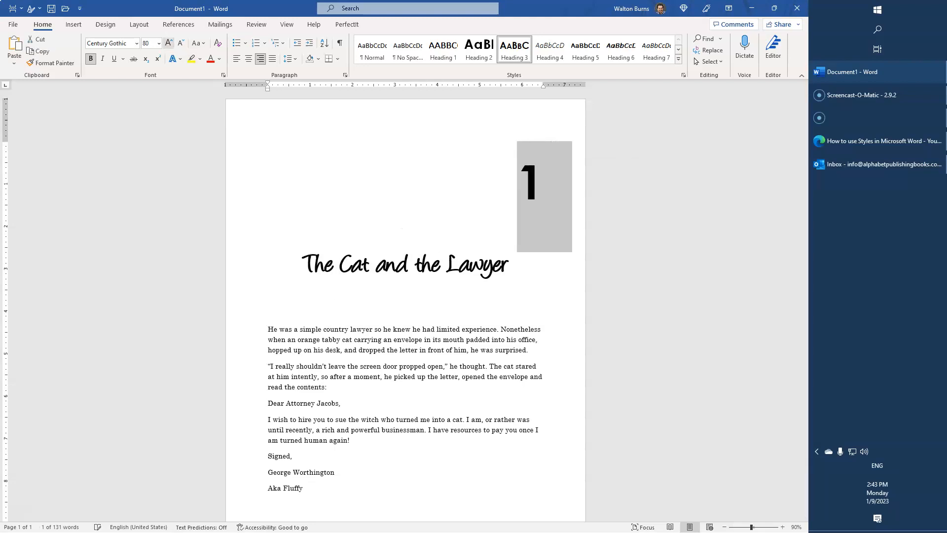
Change the chapter number's font to Arial Black and left-align it.
left_click(136, 43)
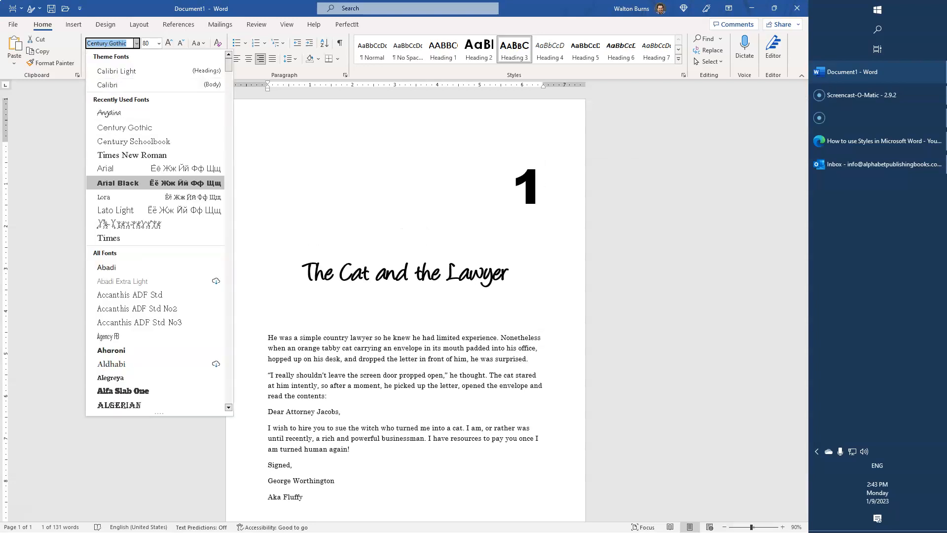
left_click(118, 183)
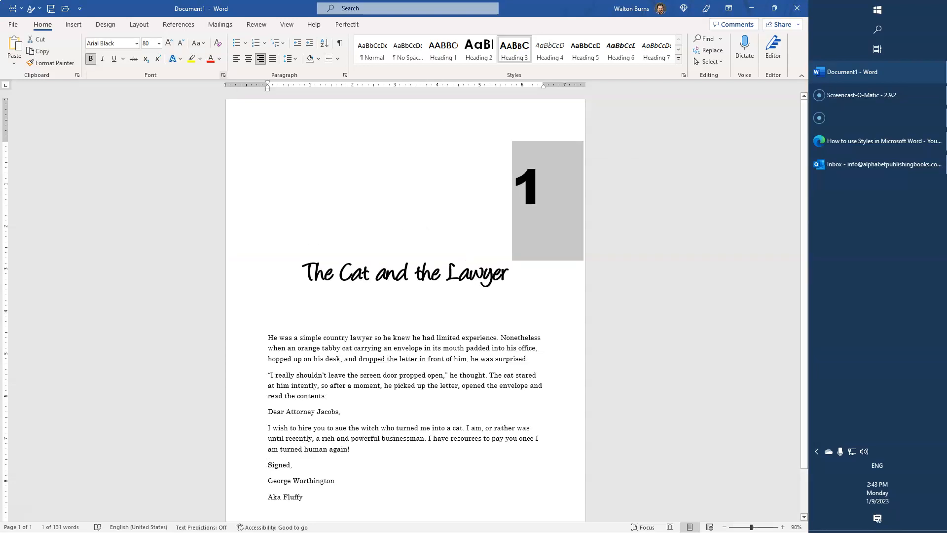
left_click(512, 185)
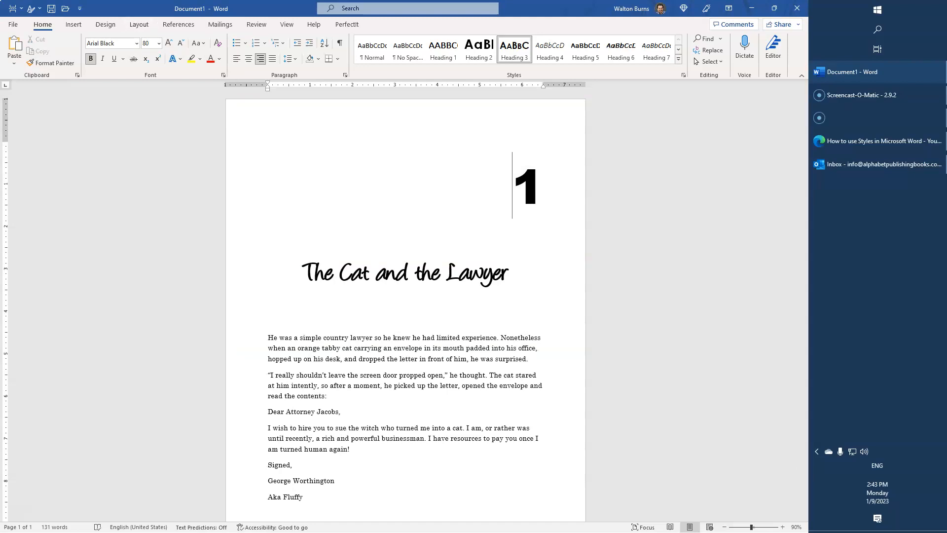
key("ctrl+l")
Right-align the title.
left_click(299, 273)
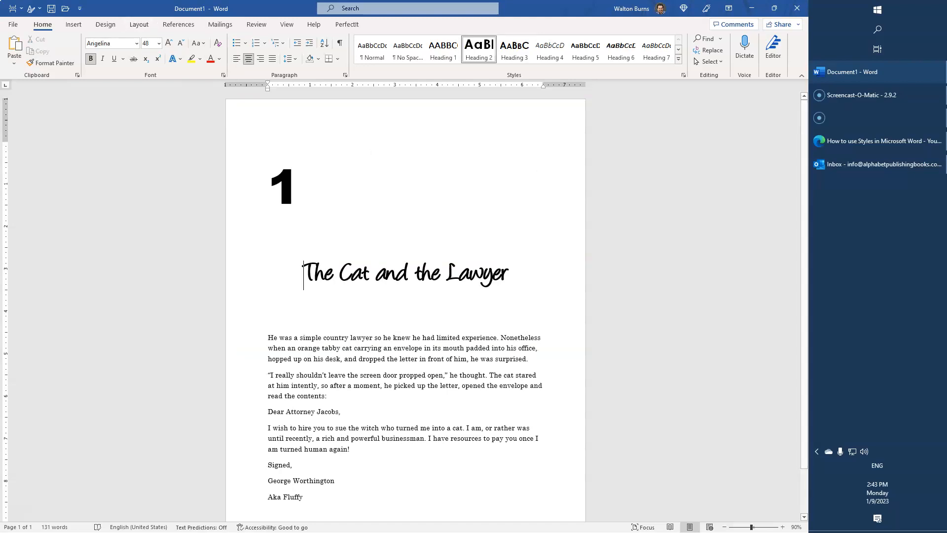
left_click(260, 58)
left_click(395, 375)
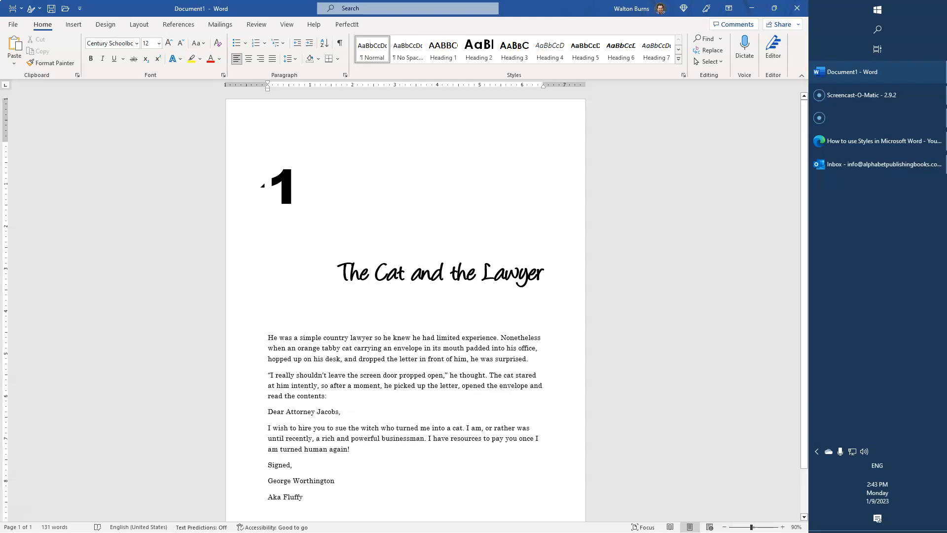
Update the Heading 3 style to match the restyled chapter number.
left_click(261, 185)
right_click(514, 48)
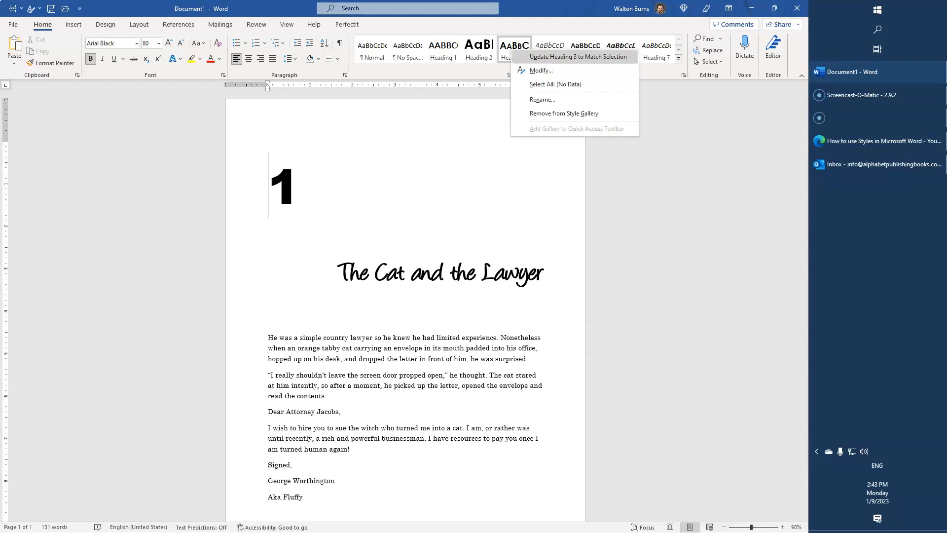
left_click(578, 56)
Update the Heading 2 style to match the restyled title.
double_click(428, 273)
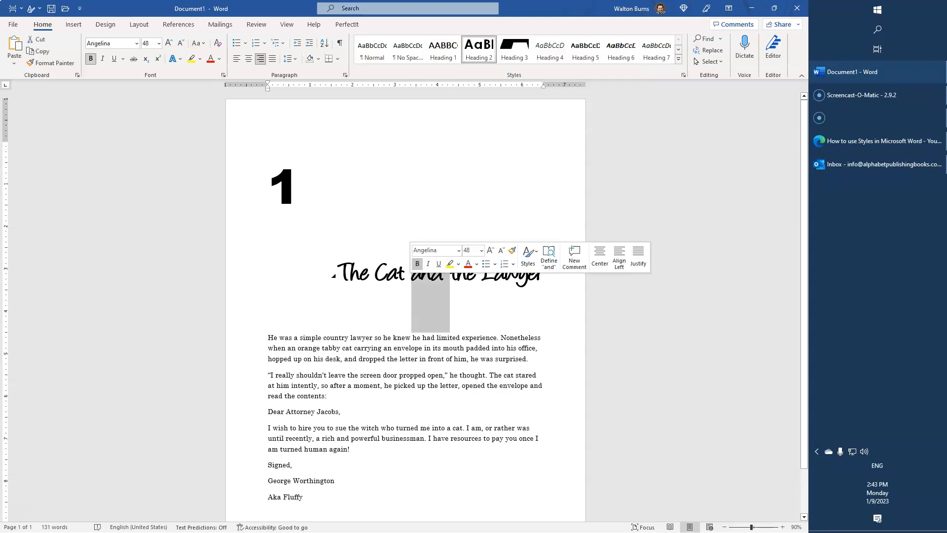
right_click(478, 49)
left_click(512, 66)
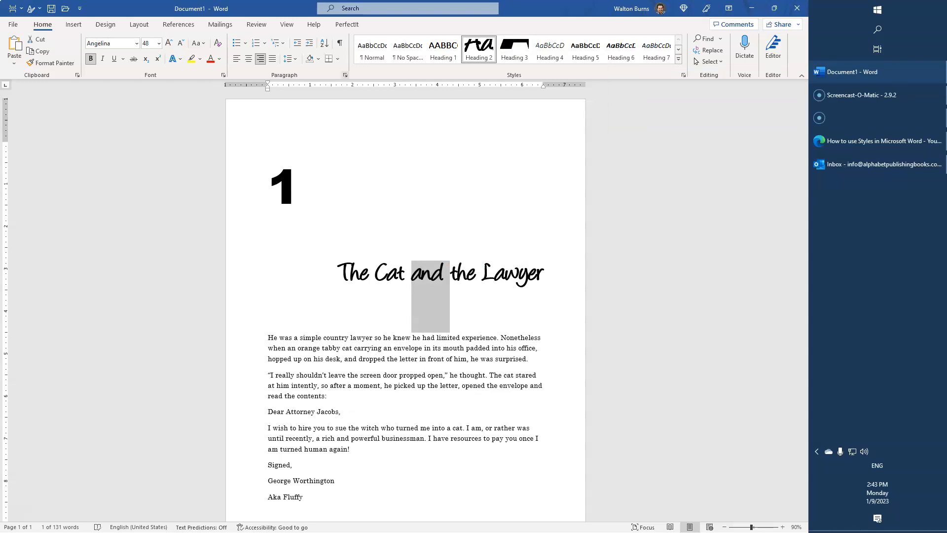
Review the Heading 2 style's paragraph and formatting settings without changing them.
left_click(345, 75)
left_click(676, 377)
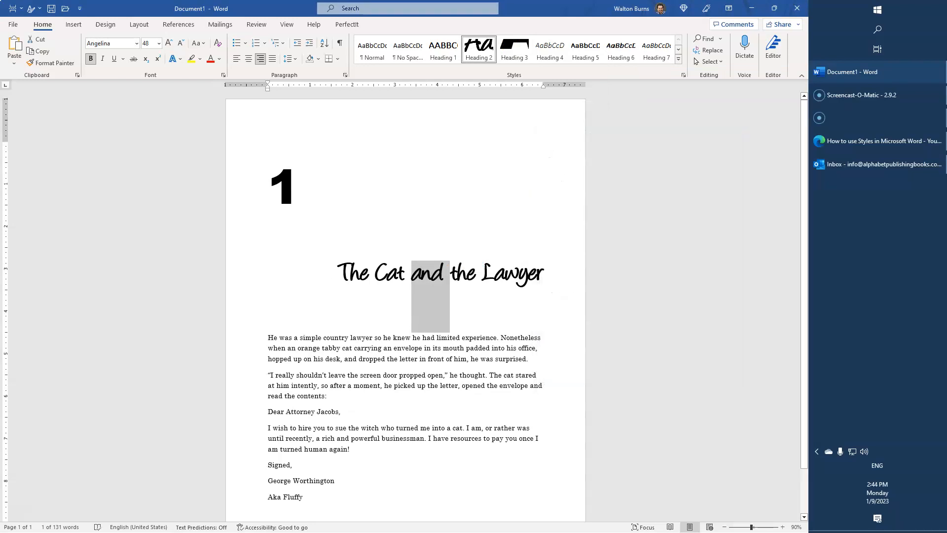
right_click(469, 52)
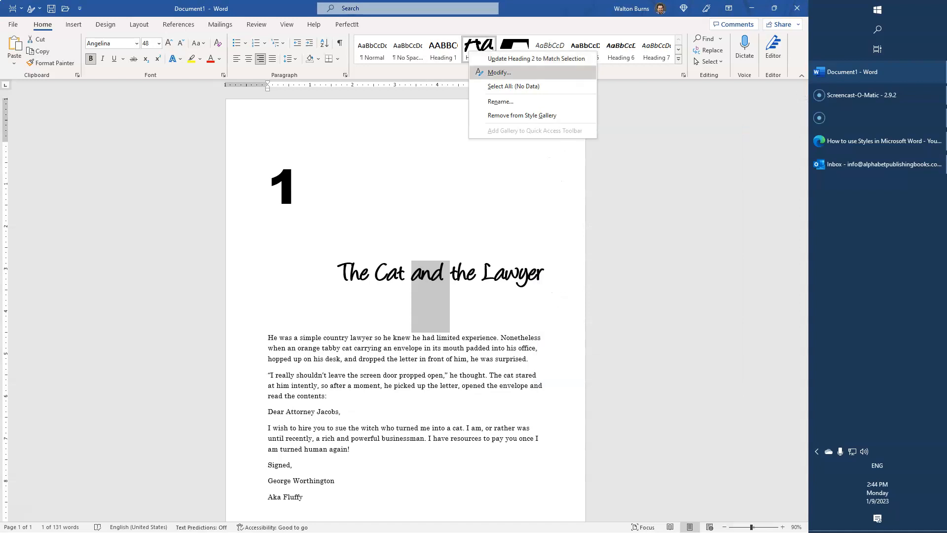
left_click(499, 73)
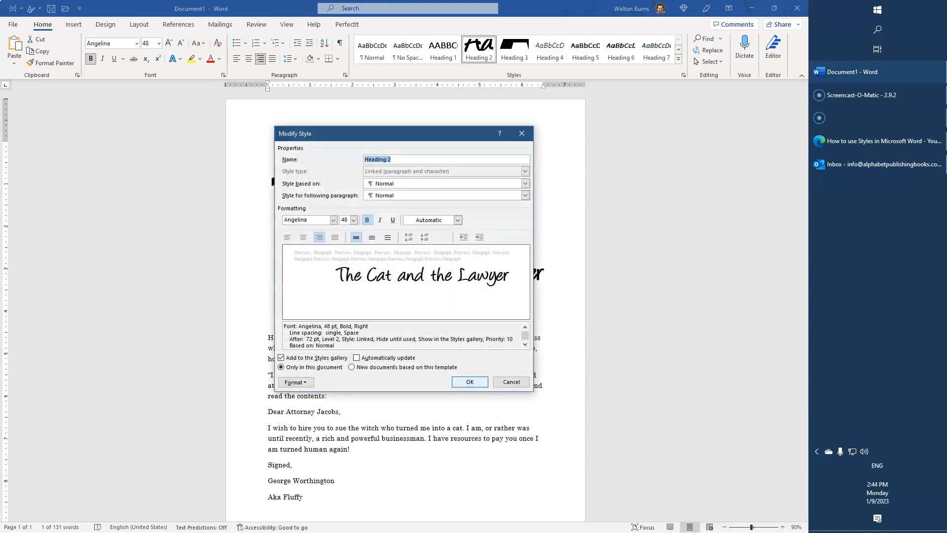
key("Return")
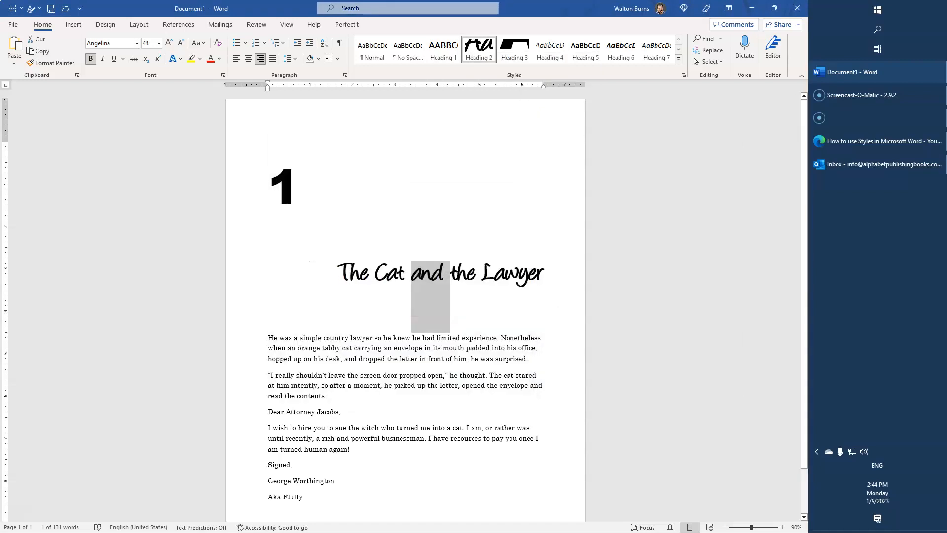